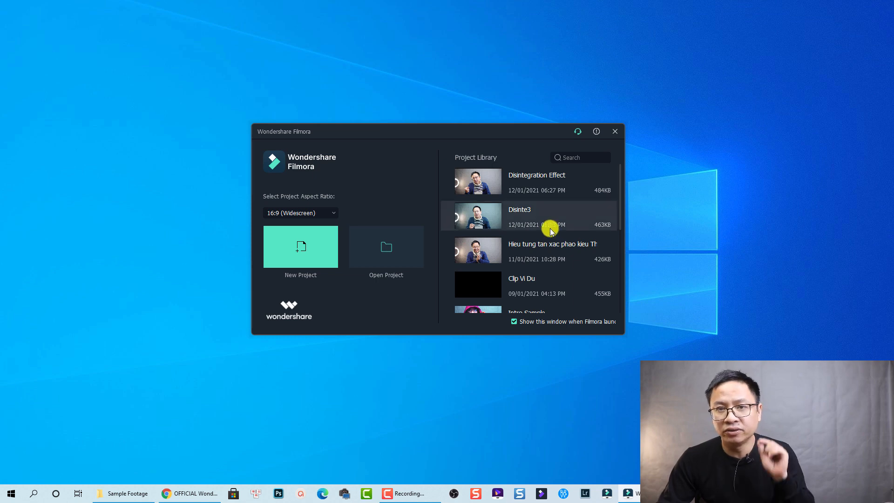
Create a new project with the 16:9 (Widescreen) aspect ratio
left_click(334, 213)
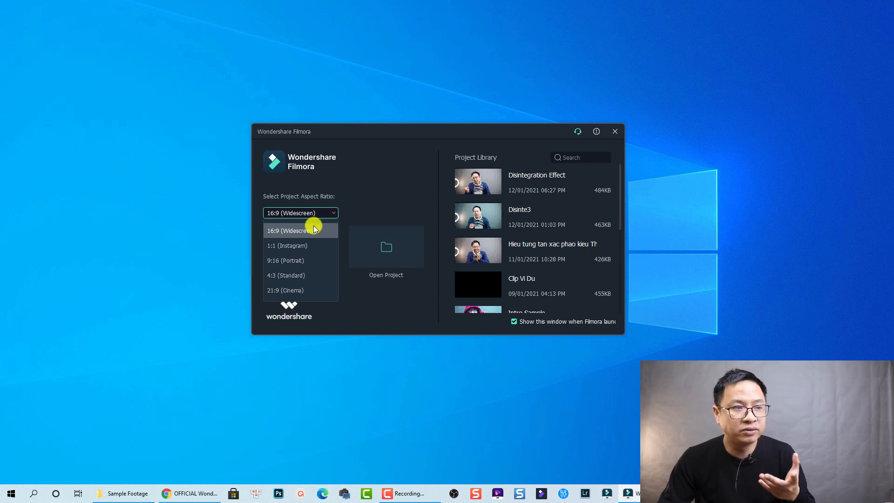
left_click(282, 231)
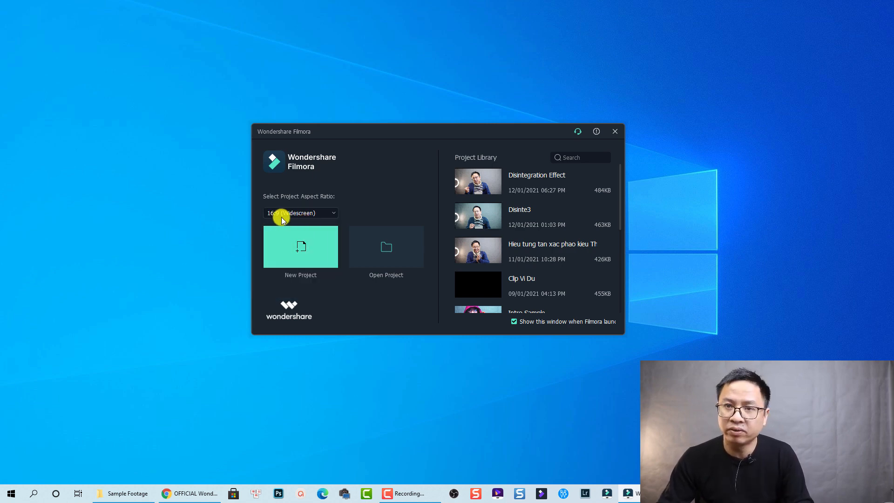
left_click(300, 251)
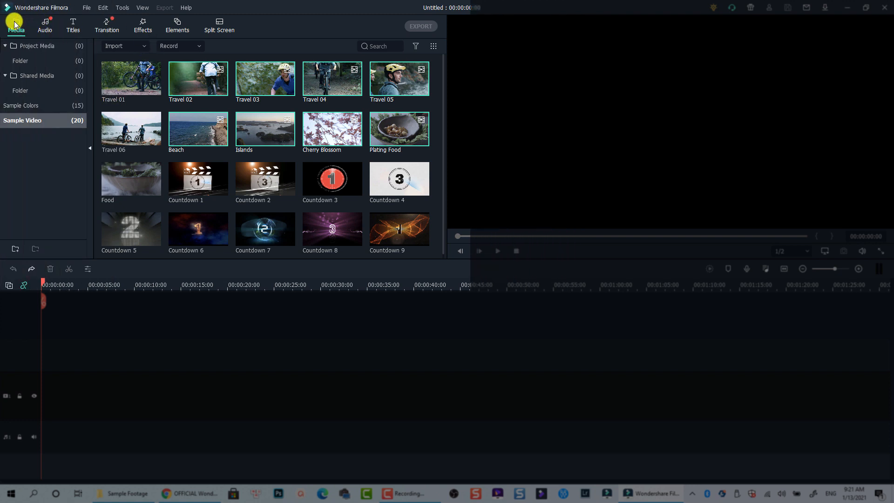
Look through the built-in Audio, Titles, Transition, Effects and Elements libraries
left_click(45, 24)
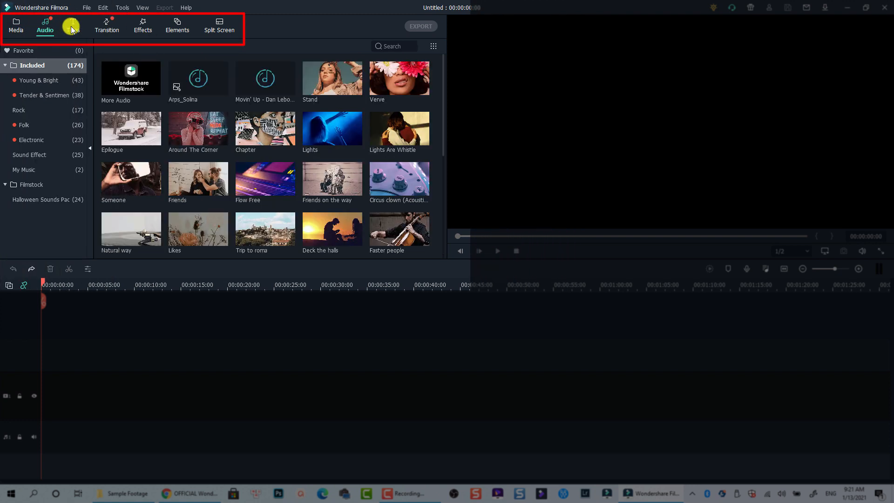
left_click(72, 27)
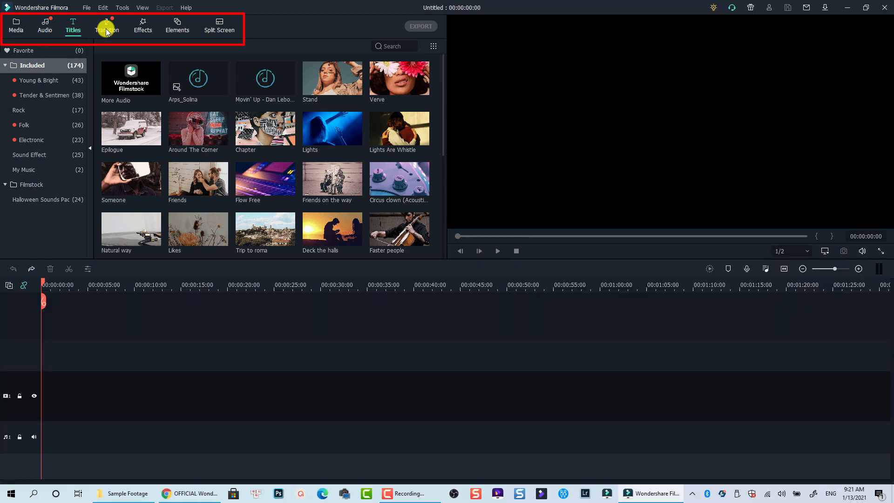
left_click(106, 27)
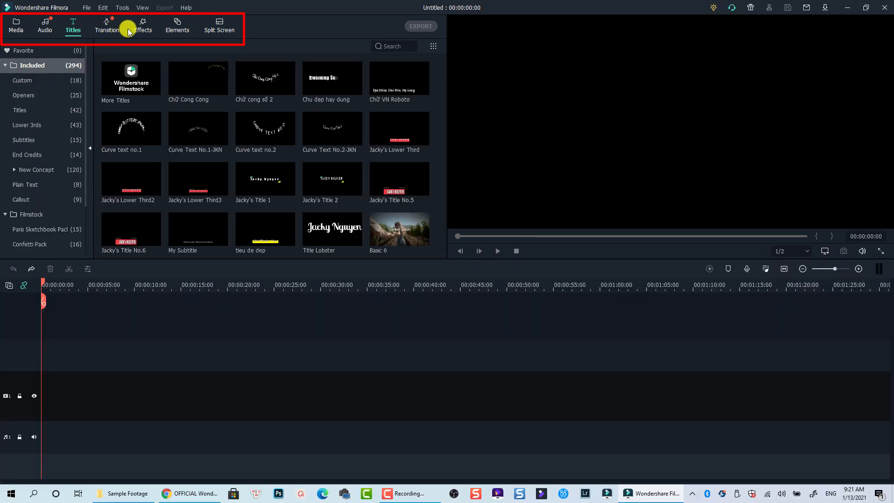
left_click(146, 29)
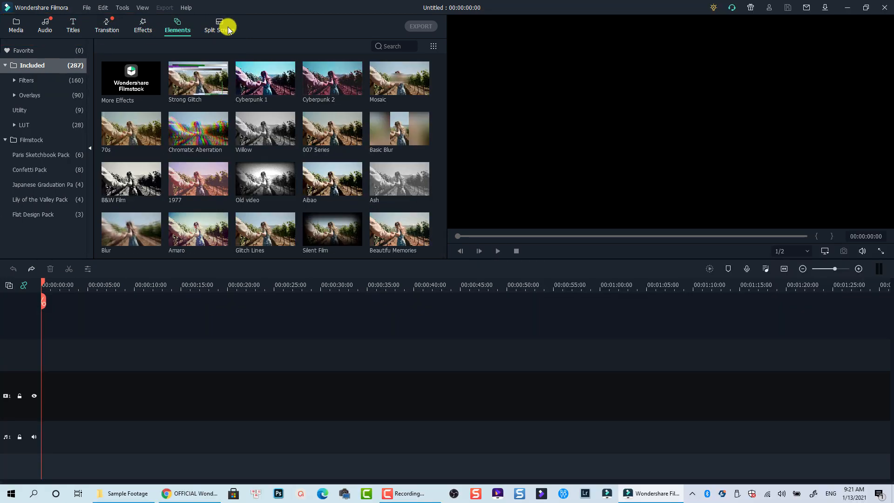
left_click(177, 25)
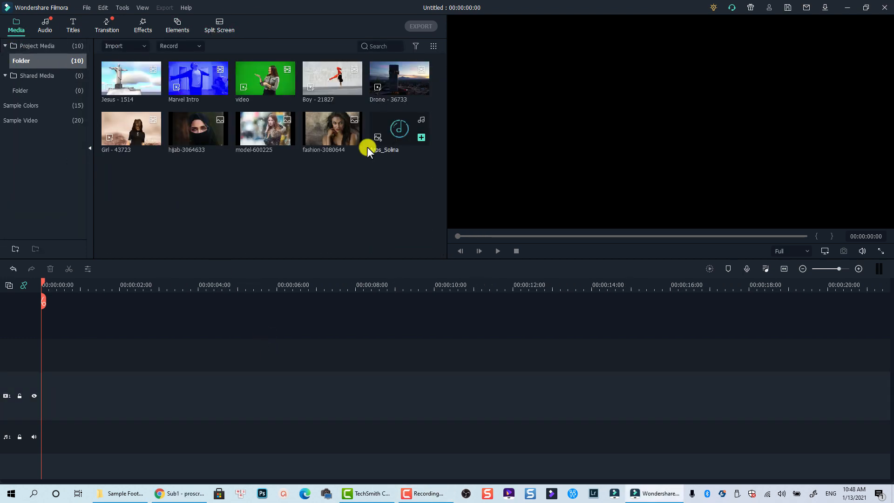
Place the six clips from Jesus - 1514 to model-600225 on the first video track, matching the project to 1920 x 1080 30fps
left_click_drag(368, 144, 50, 279)
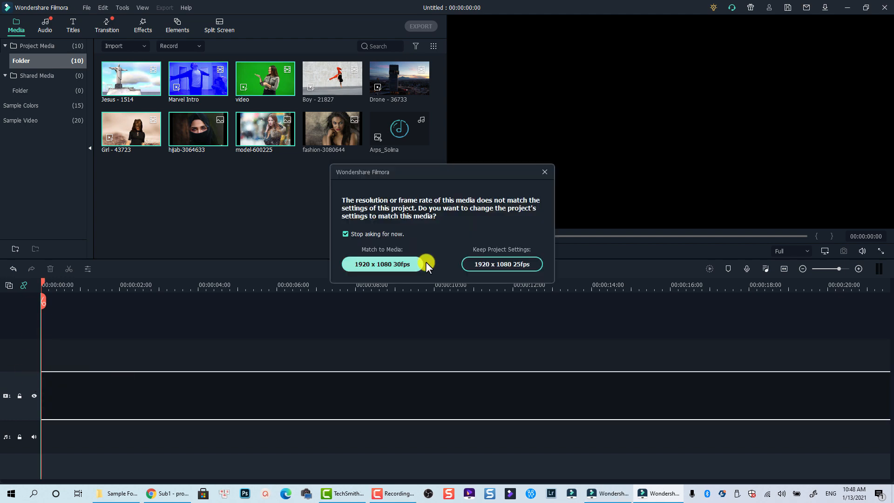
left_click(422, 264)
left_click(784, 269)
Set the preview playback quality to 1/2 and clear the clip selection on the timeline
left_click(791, 251)
left_click(778, 283)
left_click(340, 363)
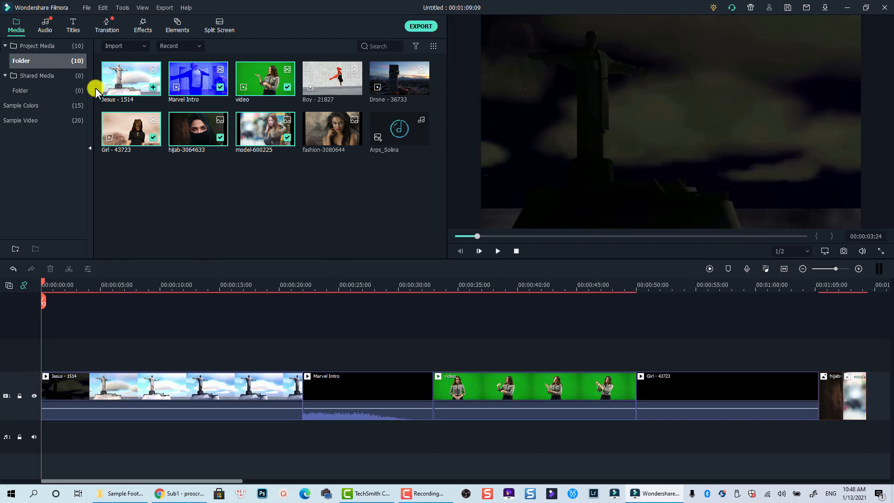
Add Arps_Solina from My Music at the start of the first audio track and play back part of the opening clip
left_click(45, 26)
left_click(21, 171)
left_click_drag(131, 78, 49, 436)
left_click(281, 335)
key("space")
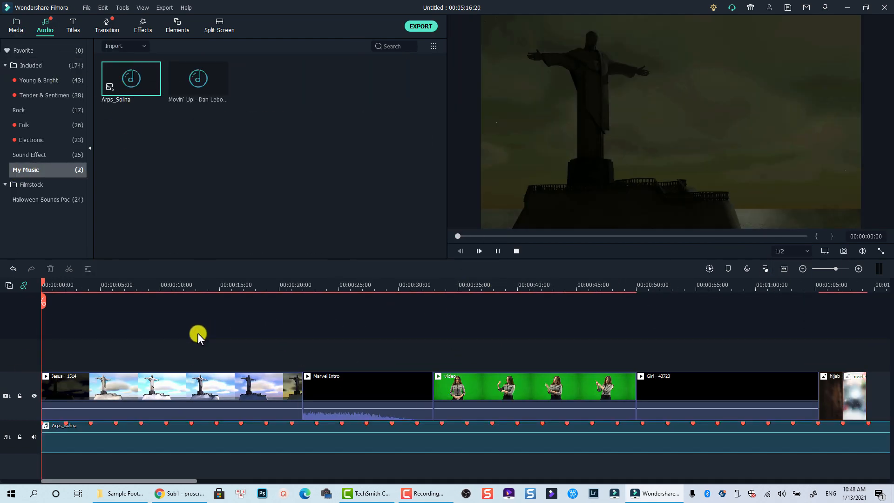
left_click(137, 287)
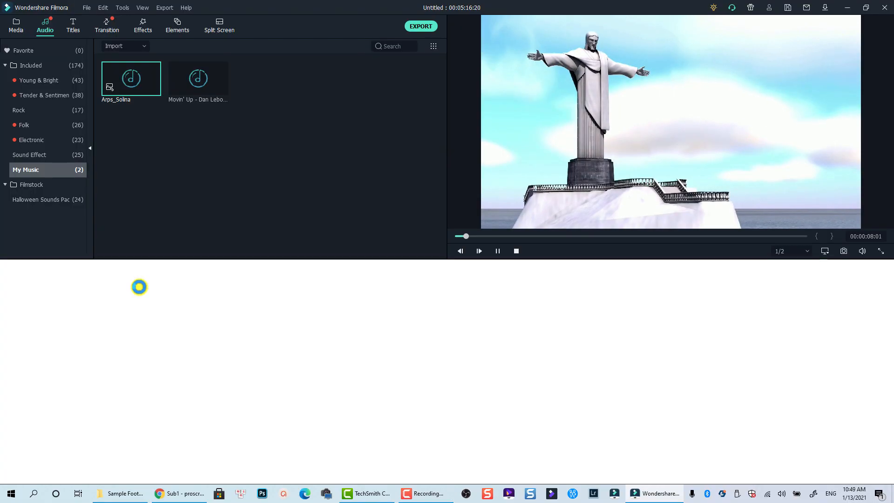
key("space")
Place the Default Title on a second video track at about 10 seconds, above the Jesus - 1514 clip, and preview it
left_click(73, 26)
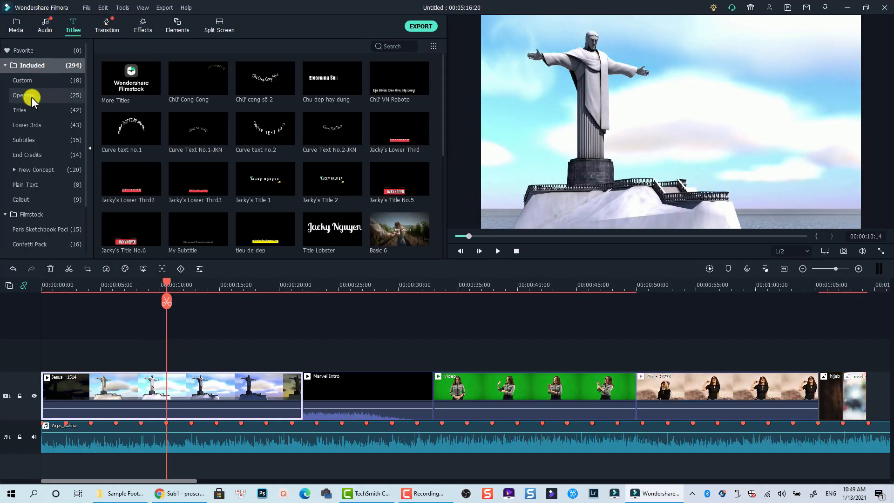
left_click(20, 110)
left_click_drag(131, 79, 169, 354)
left_click(199, 286)
Place the Chromatic Aberration effect on the second video track at about 20 seconds, near the start of the Marvel Intro clip
left_click(142, 26)
left_click(21, 110)
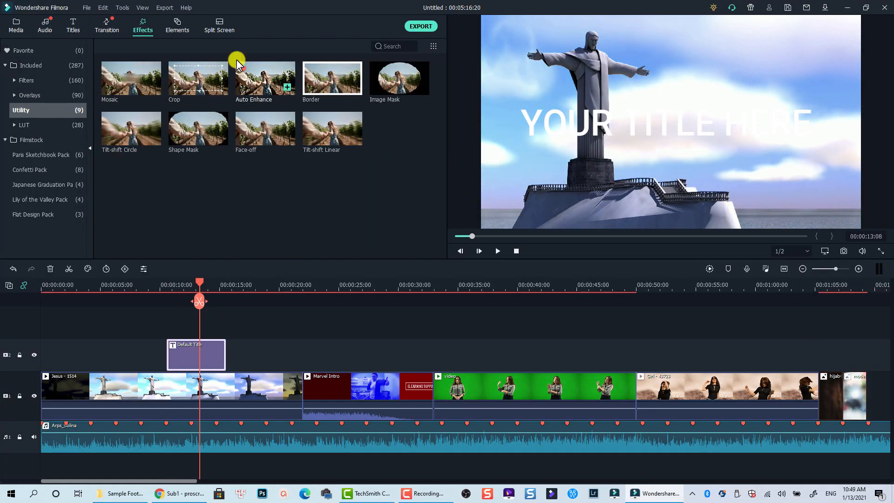
left_click(26, 80)
left_click_drag(131, 228, 307, 353)
Place the Power element on a third video track right after the title's end and play back the element and effect sections
left_click(178, 26)
left_click_drag(332, 178, 255, 307)
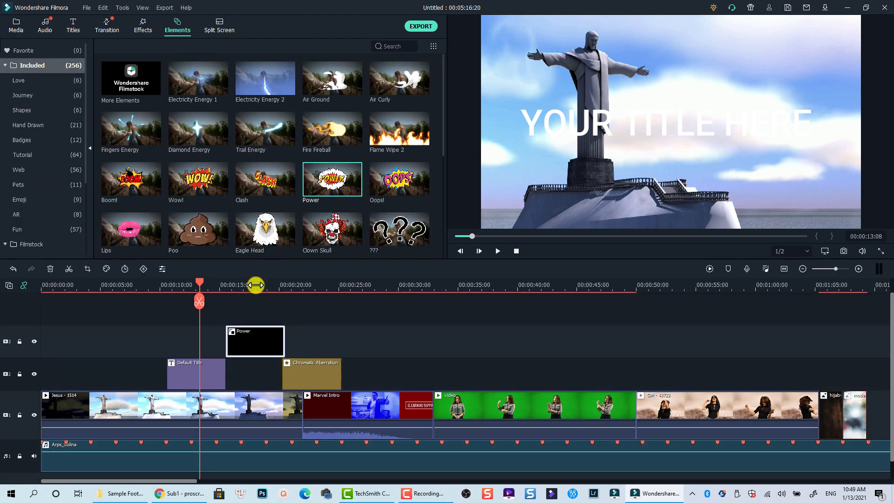
left_click(256, 285)
key("space")
scroll(345, 327, "down", 2)
left_click(305, 285)
key("space")
key("space")
left_click(389, 338)
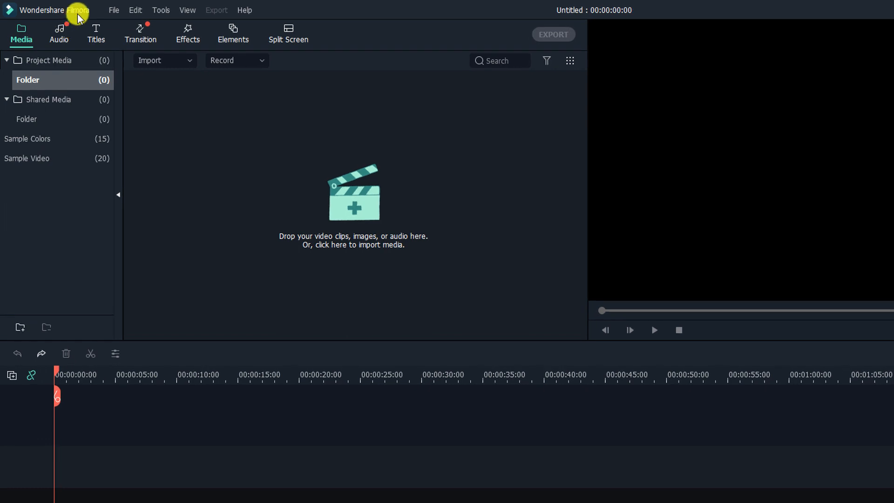
left_click(113, 11)
mouse_move(137, 8)
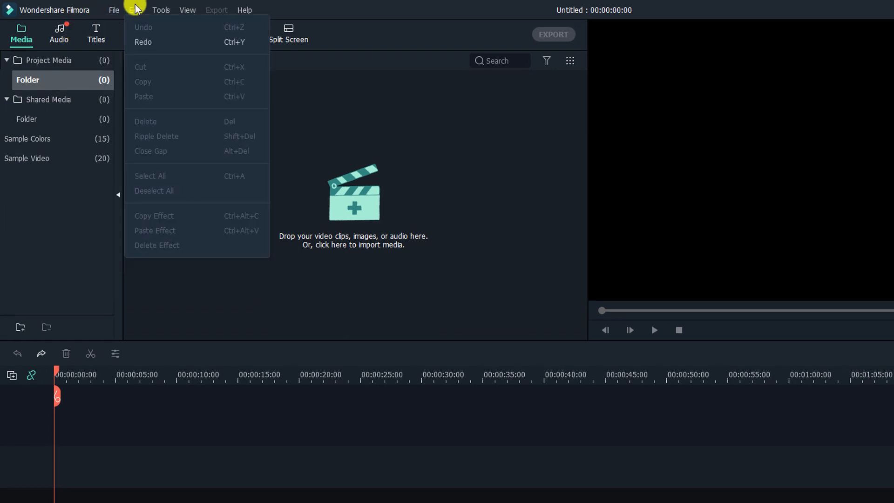
mouse_move(163, 12)
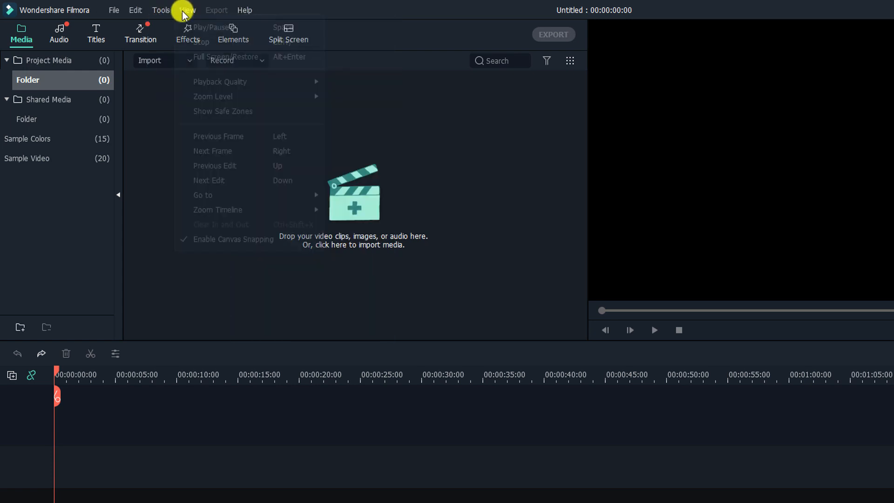
mouse_move(244, 11)
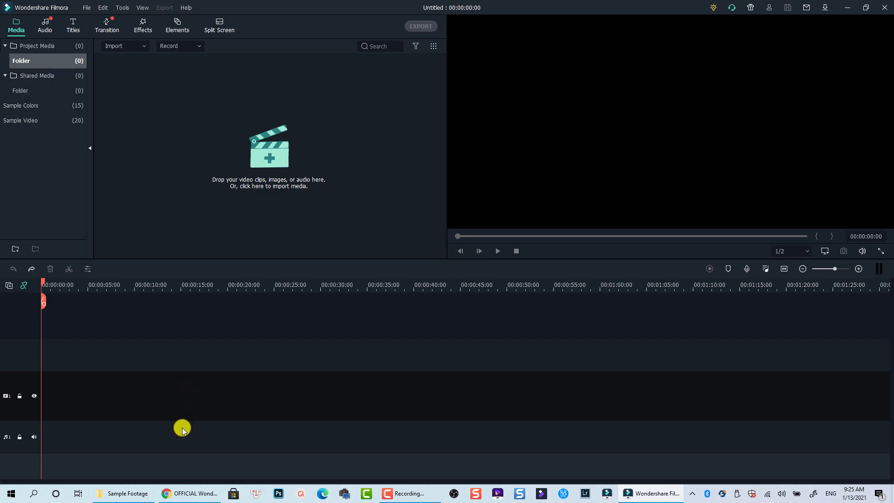
Switch to the Sample Footage folder in File Explorer and import all its videos, images and audio into the project's media folder
left_click(148, 496)
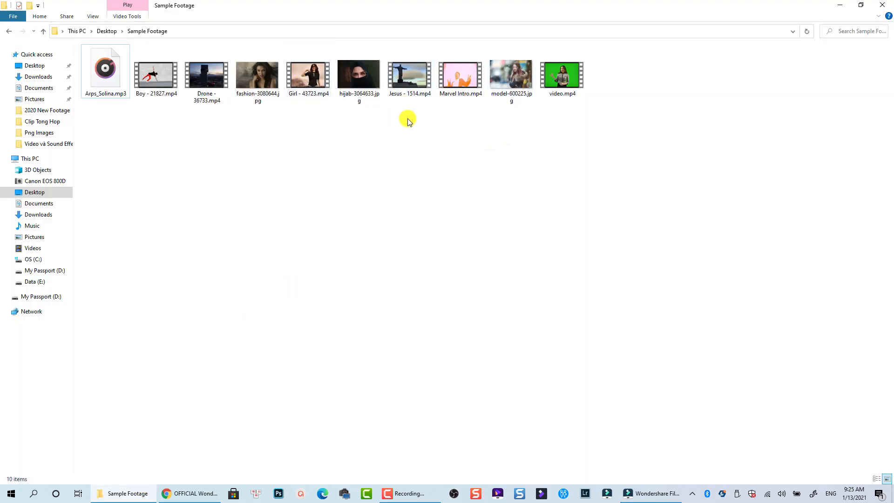
left_click(106, 74)
left_click(170, 86)
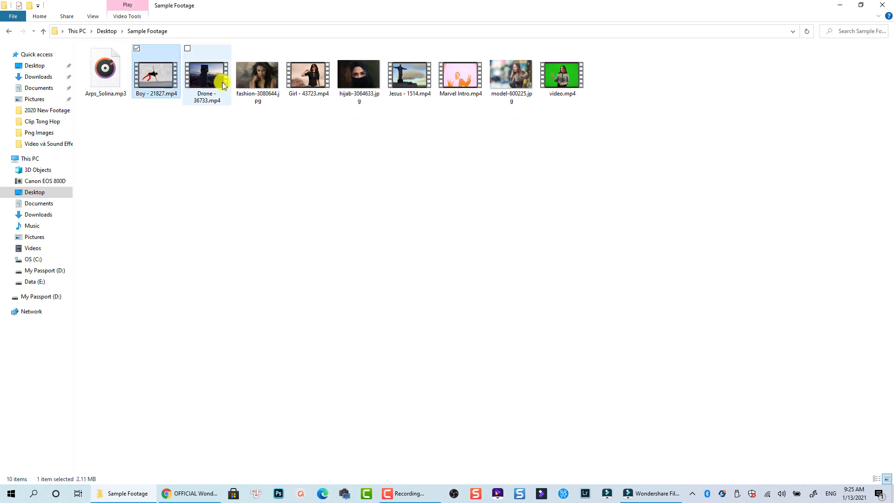
left_click(257, 90)
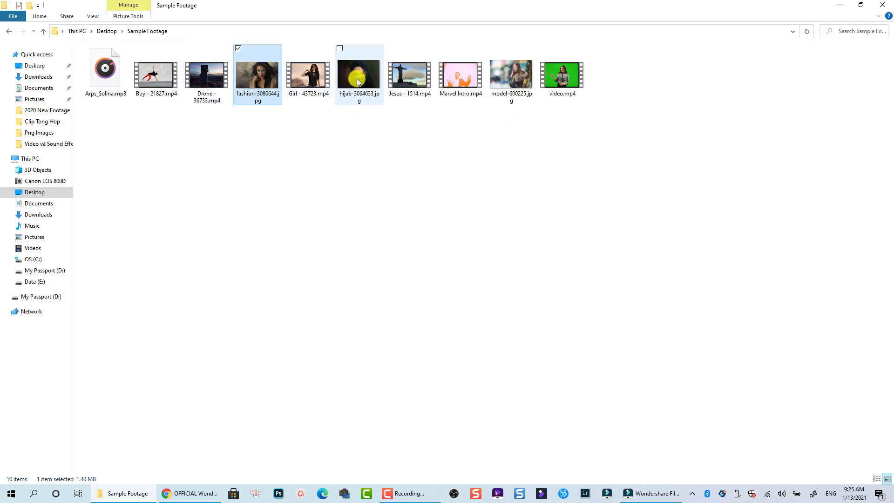
left_click(358, 78)
left_click(471, 80)
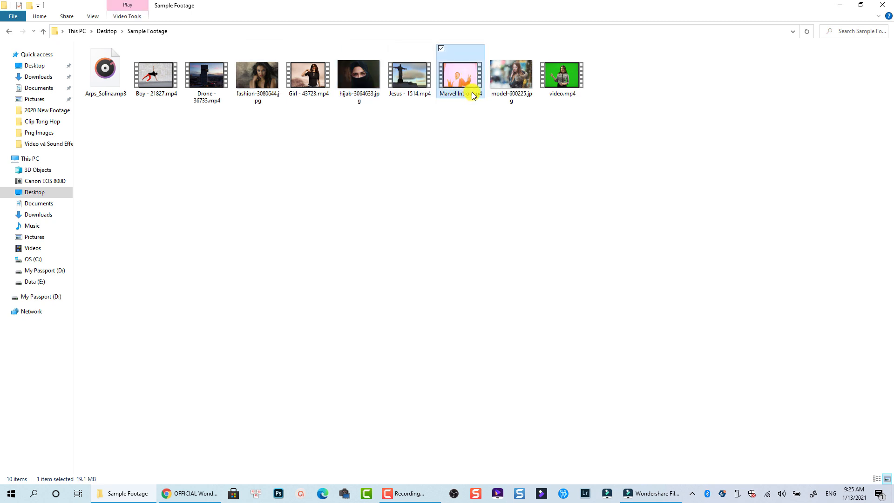
left_click(567, 87)
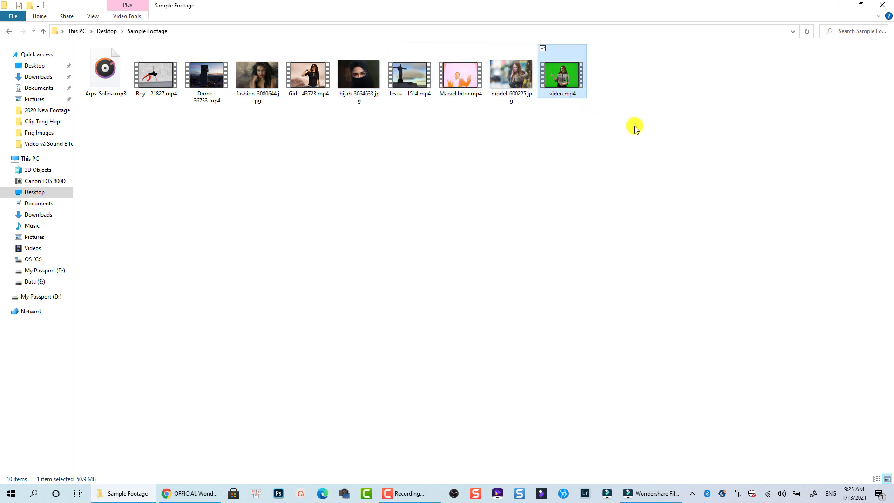
left_click_drag(635, 127, 104, 47)
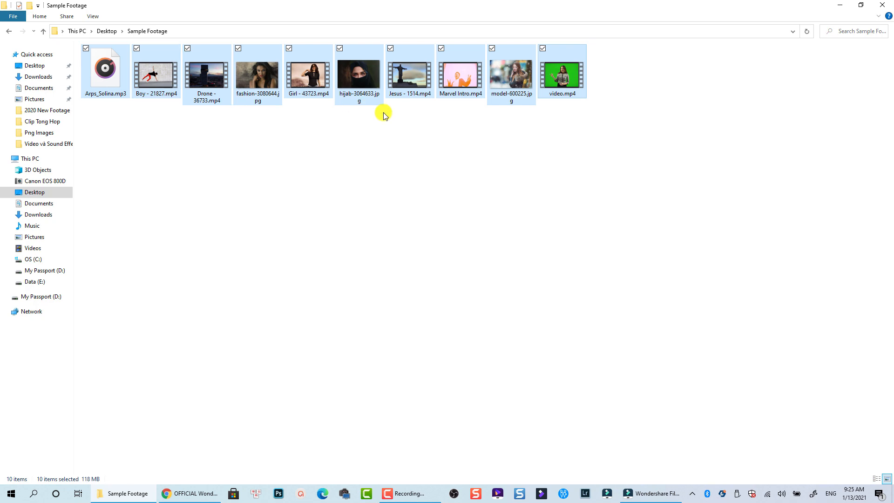
left_click_drag(357, 82, 256, 171)
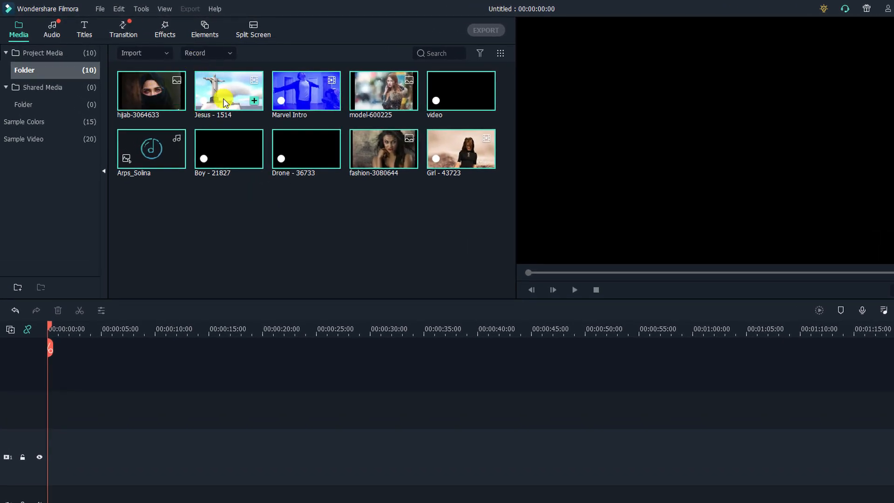
mouse_move(320, 146)
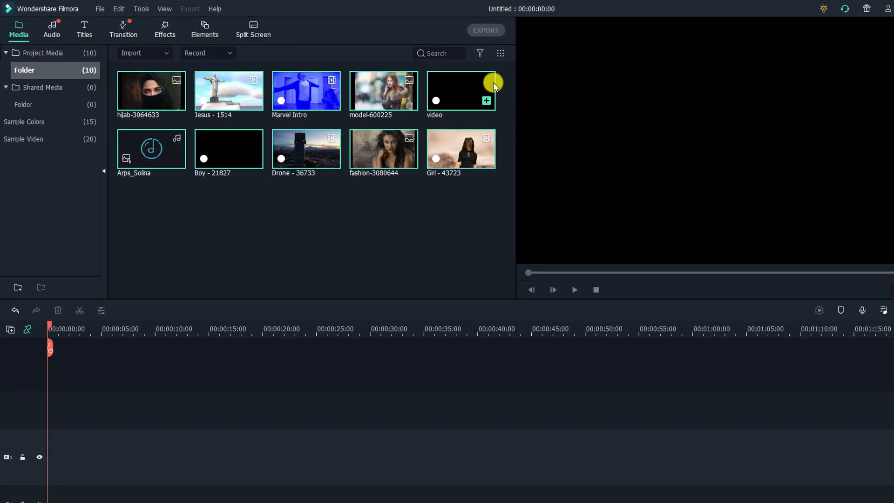
left_click(501, 53)
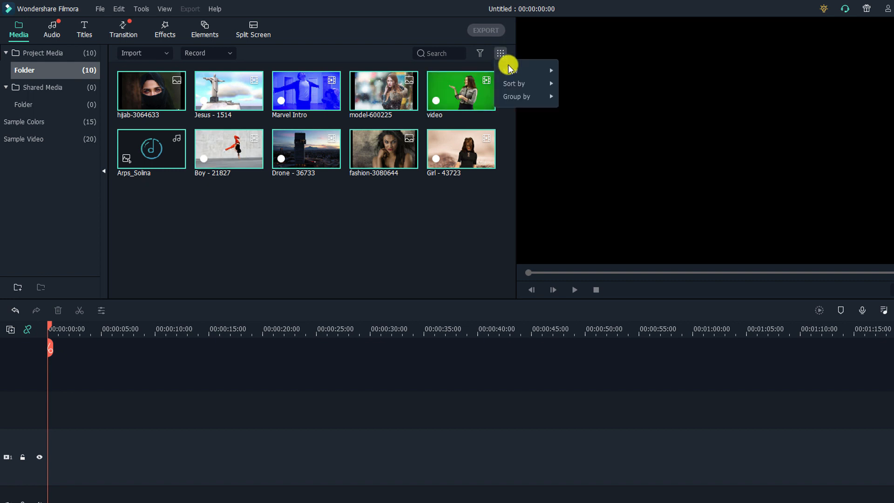
mouse_move(519, 70)
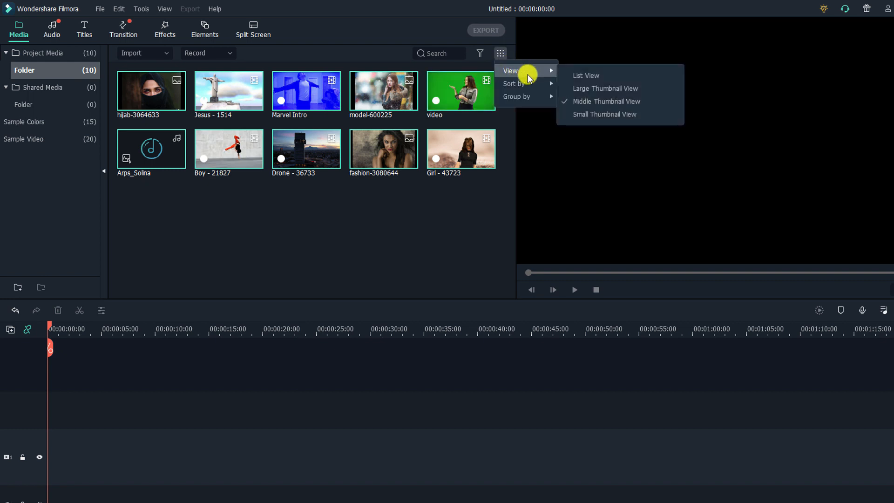
mouse_move(535, 84)
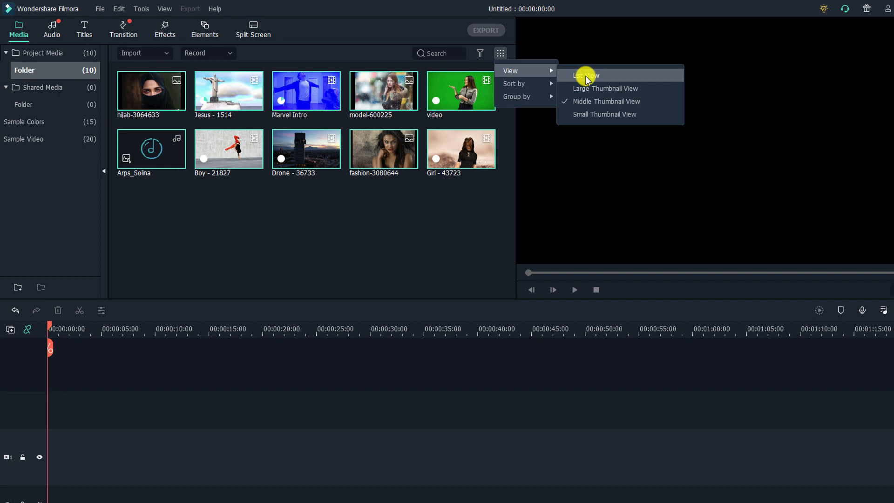
left_click(284, 195)
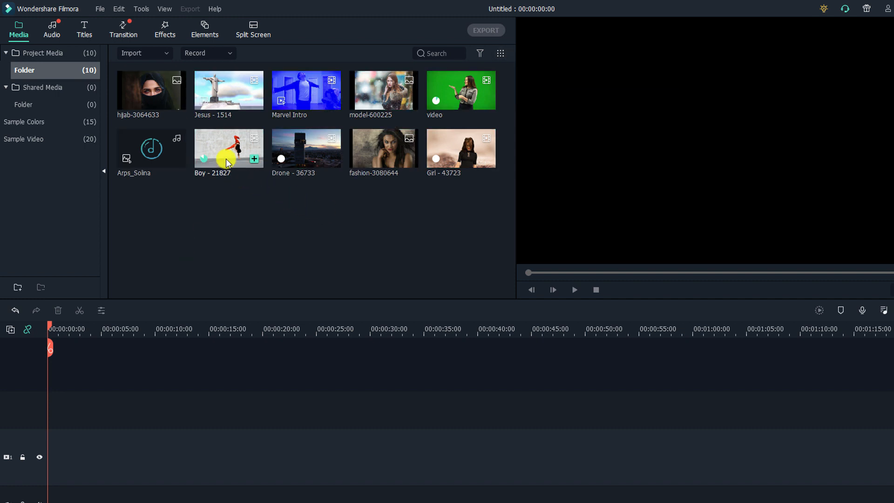
Place Boy - 21827 at the start of the first video track, keeping the 1920 x 1080 25fps project settings, and fit it to the timeline
mouse_move(225, 158)
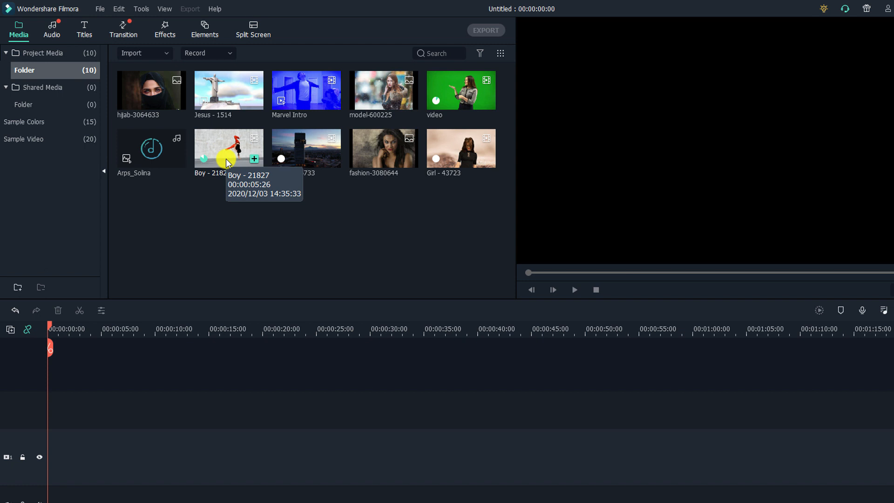
left_click_drag(225, 164, 74, 468)
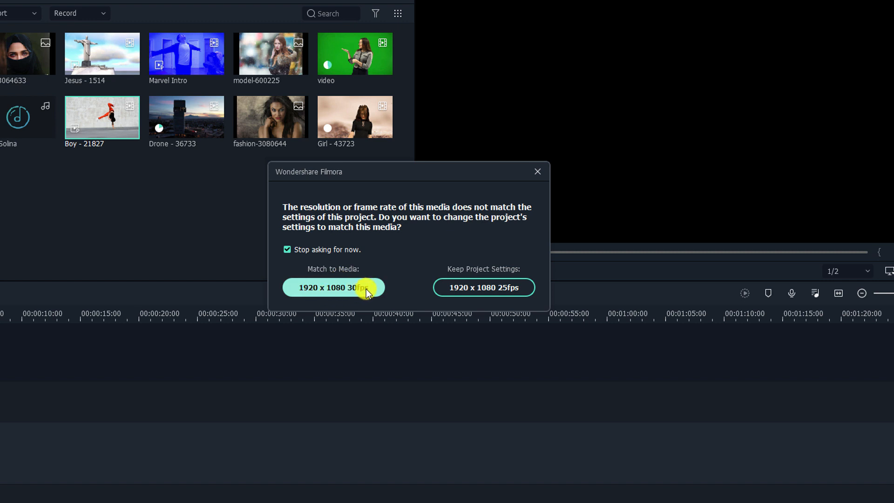
left_click(482, 287)
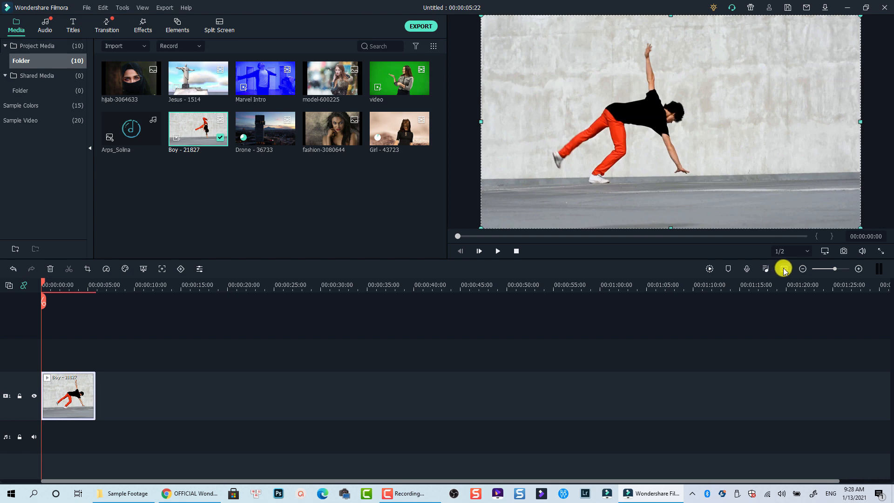
left_click(785, 270)
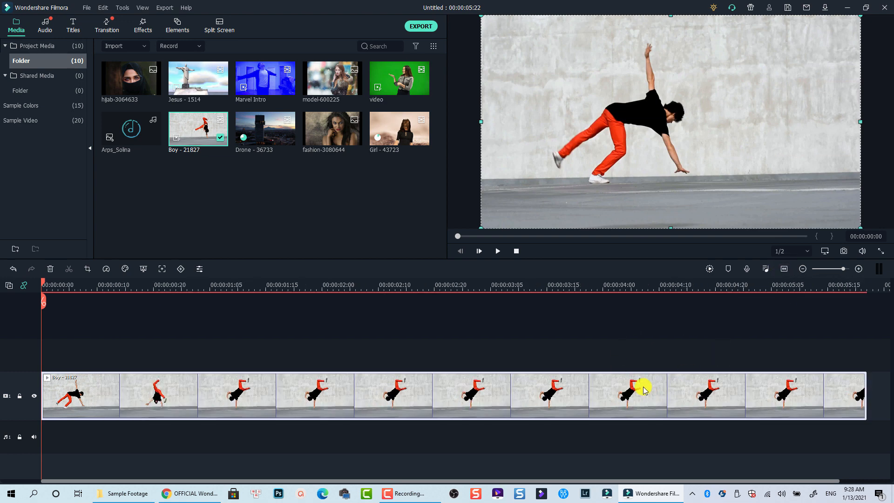
Split the Boy - 21827 clip on the first video track at 00:00:01:05
left_click(199, 290)
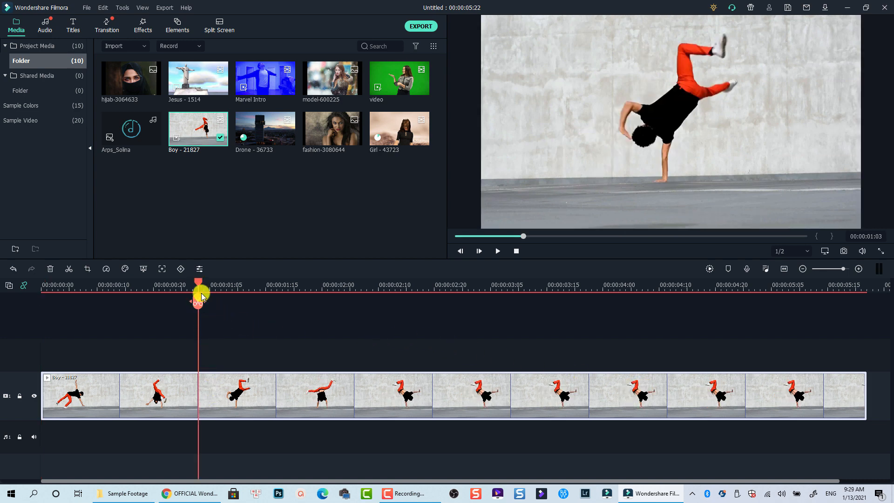
mouse_move(201, 296)
left_mouse_down()
mouse_move(177, 288)
mouse_move(210, 298)
left_mouse_up()
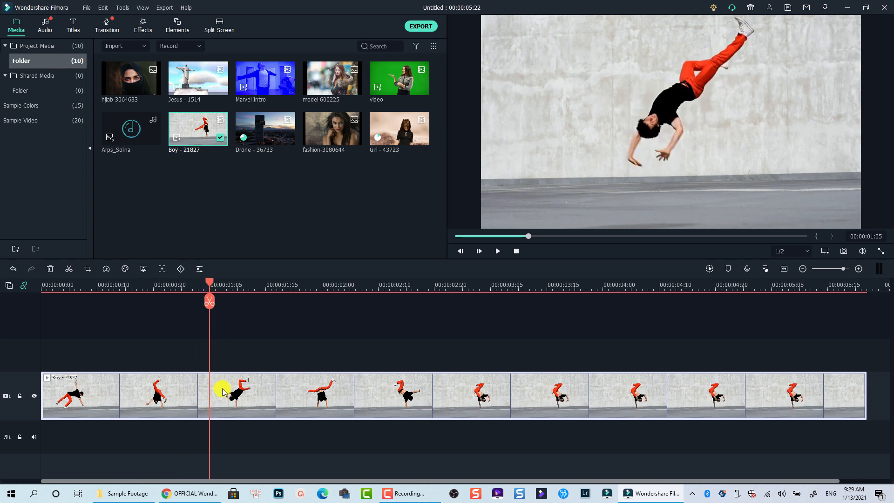
left_click(209, 304)
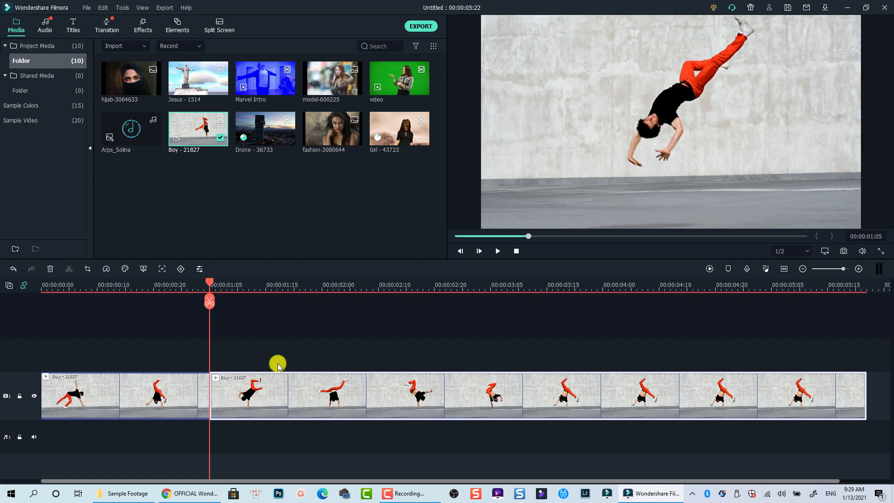
Split the remaining second part of the Boy clip at 00:00:01:23
left_click(310, 285)
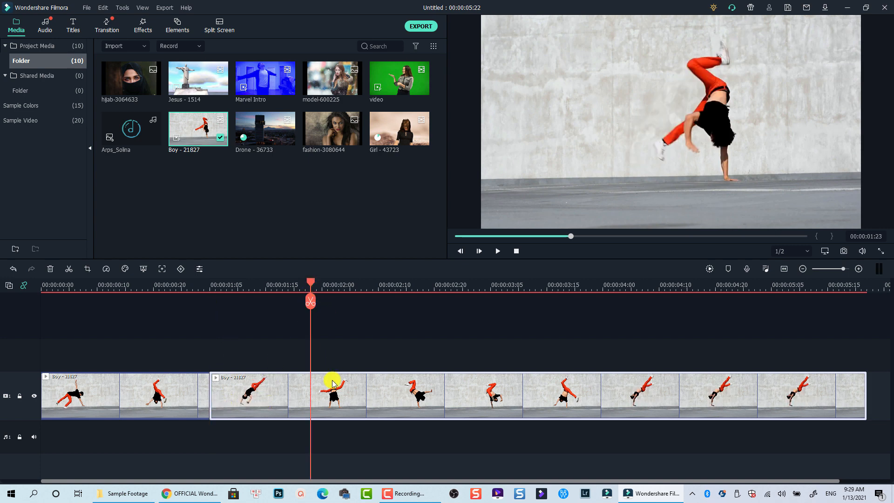
key("ctrl+b")
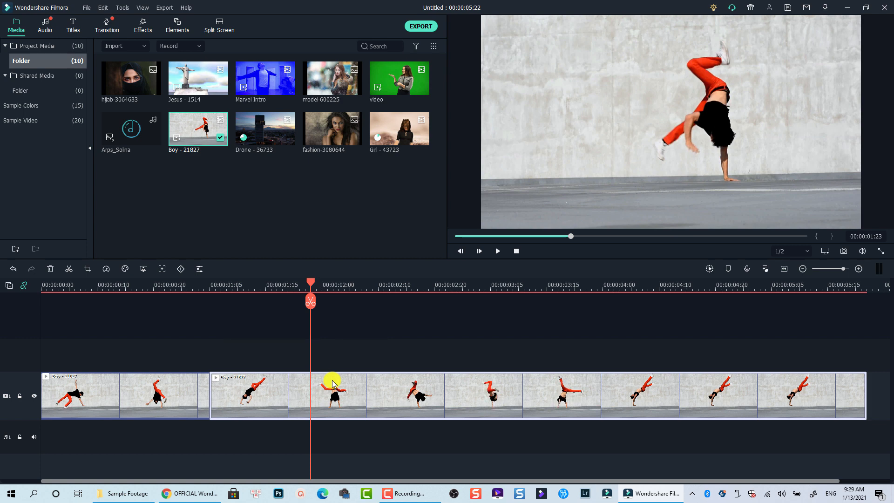
key("ctrl+b")
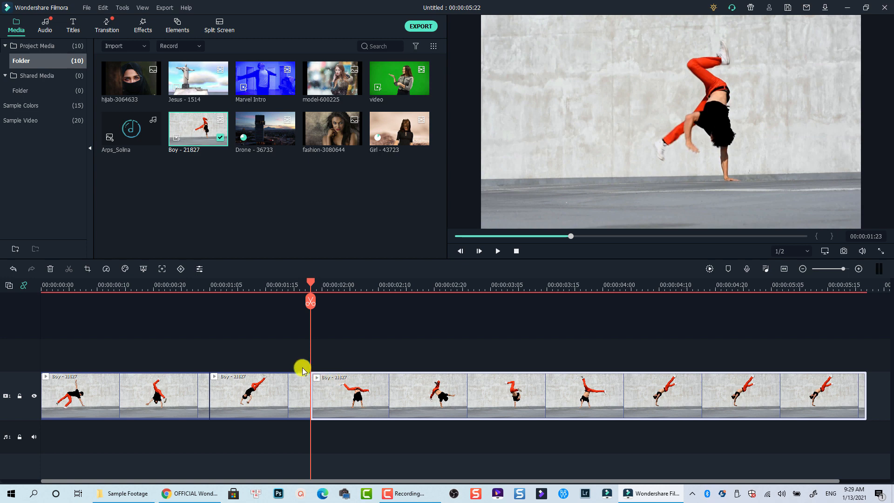
Trim the end of the first Boy segment shorter and extend it back to the neighbouring cut
left_click(241, 385)
left_click(200, 394)
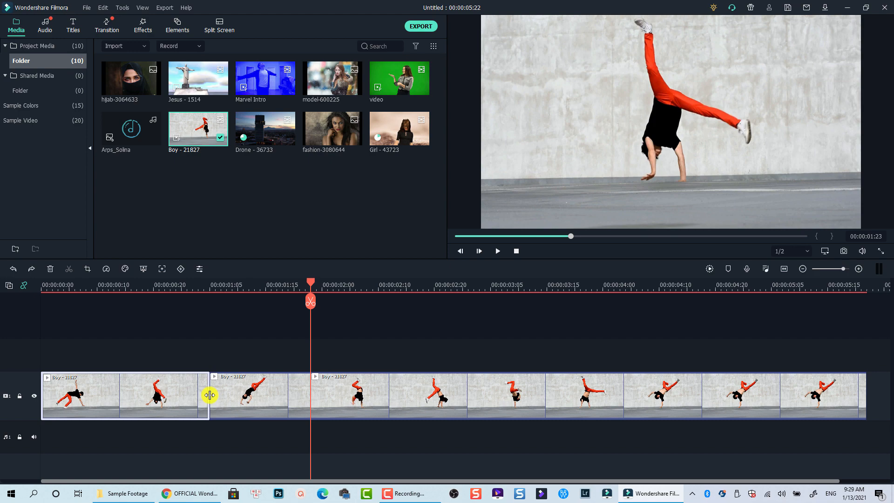
left_click_drag(210, 395, 184, 395)
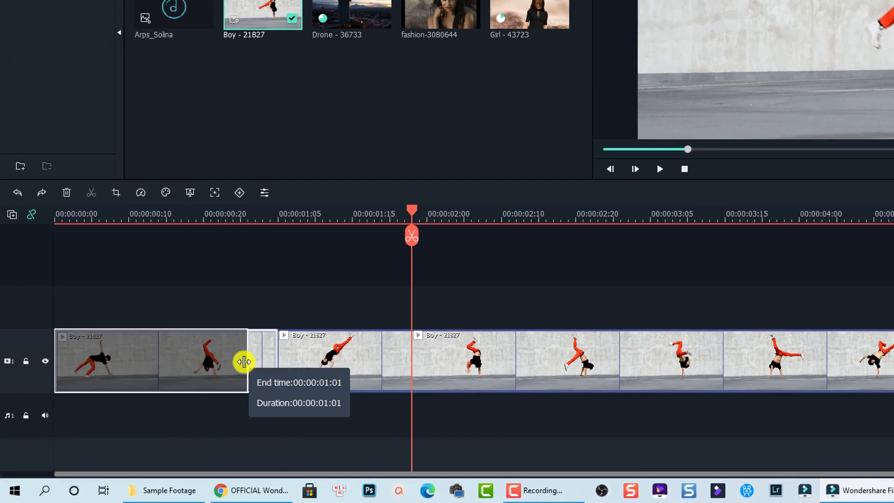
left_click_drag(244, 361, 372, 338)
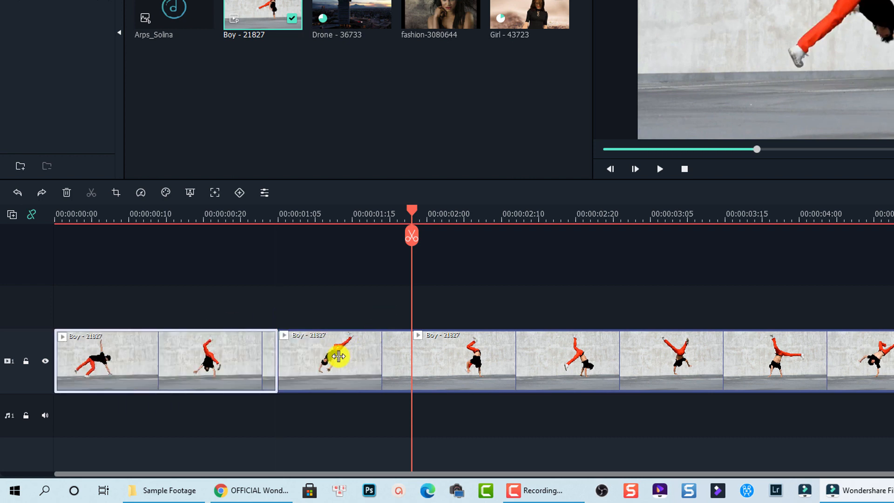
Delete the middle and the first Boy segments from the track, leaving only the last segment
left_click(406, 356)
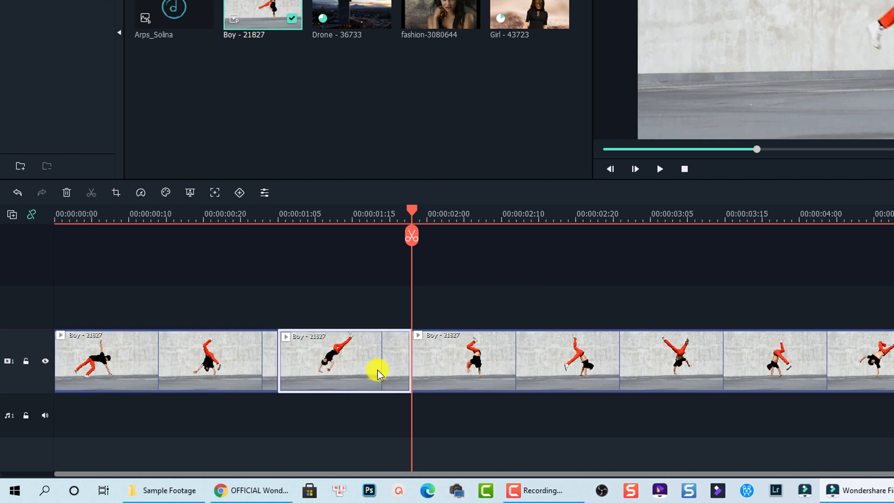
key("Delete")
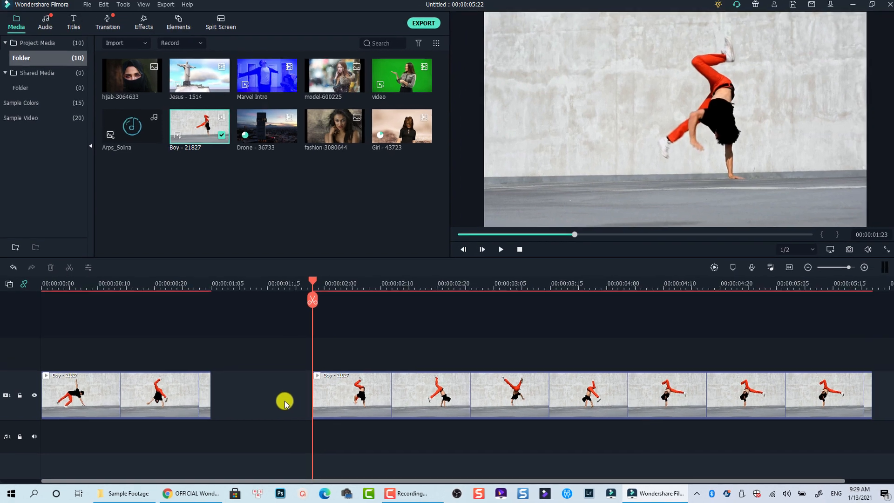
left_click(155, 390)
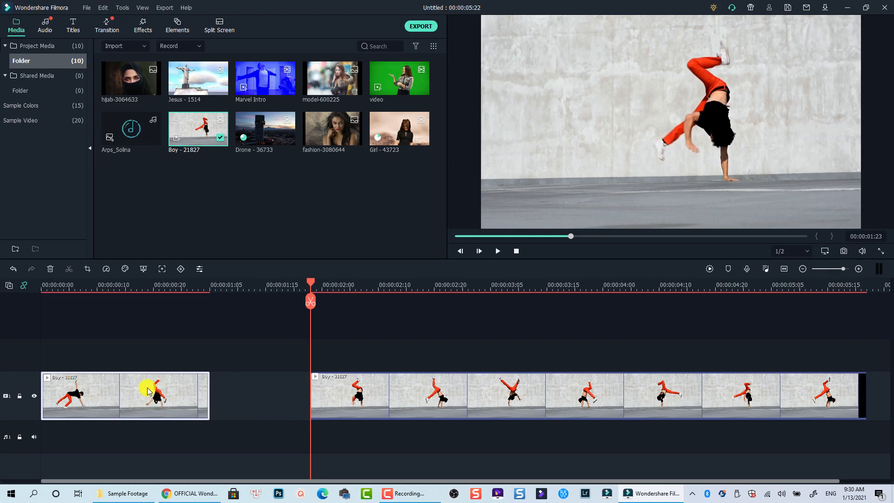
right_click(148, 391)
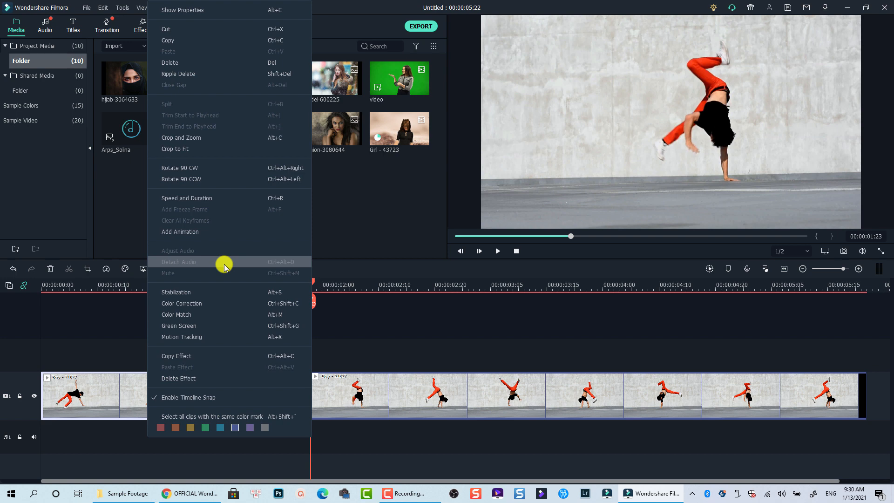
left_click(163, 63)
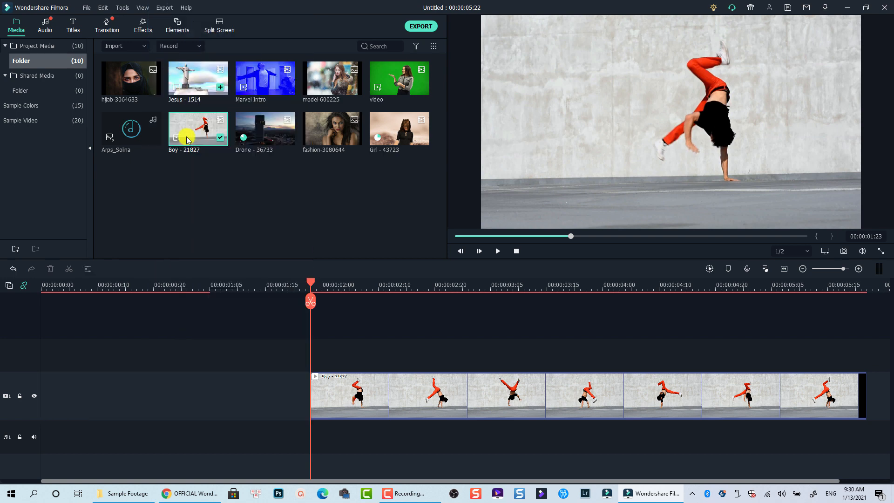
Ripple delete the empty gap in front of the remaining Boy segment on the first video track
left_click(217, 377)
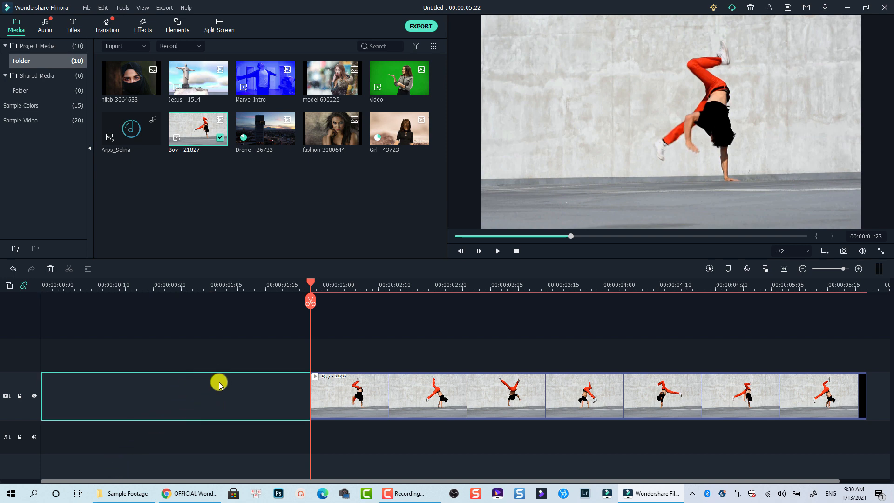
right_click(220, 381)
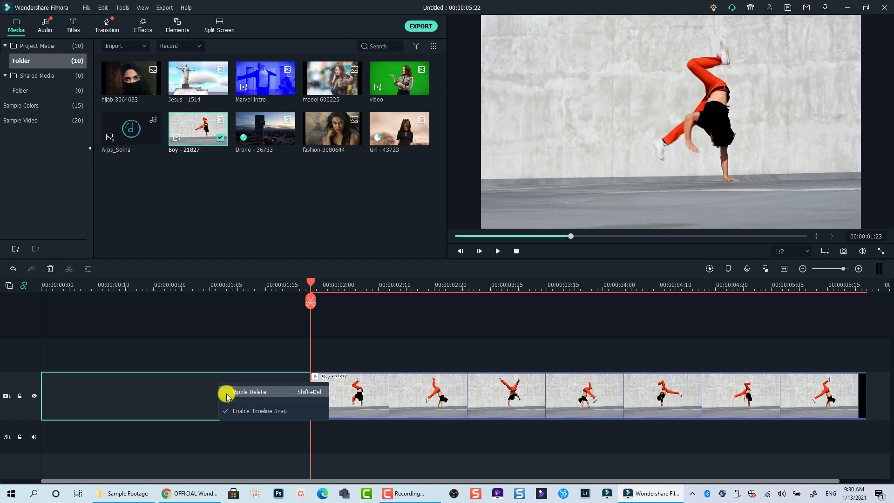
left_click(227, 392)
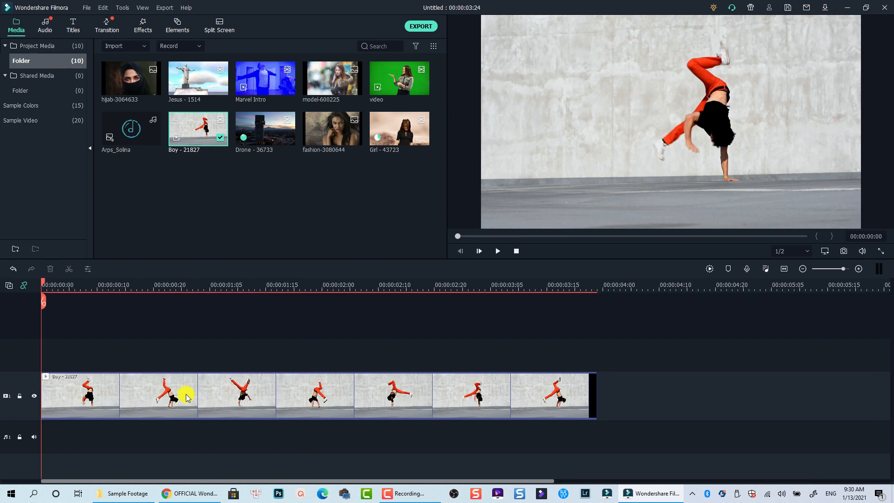
Slow the Boy clip down to 0.5x speed and play back the slow motion
left_click(189, 391)
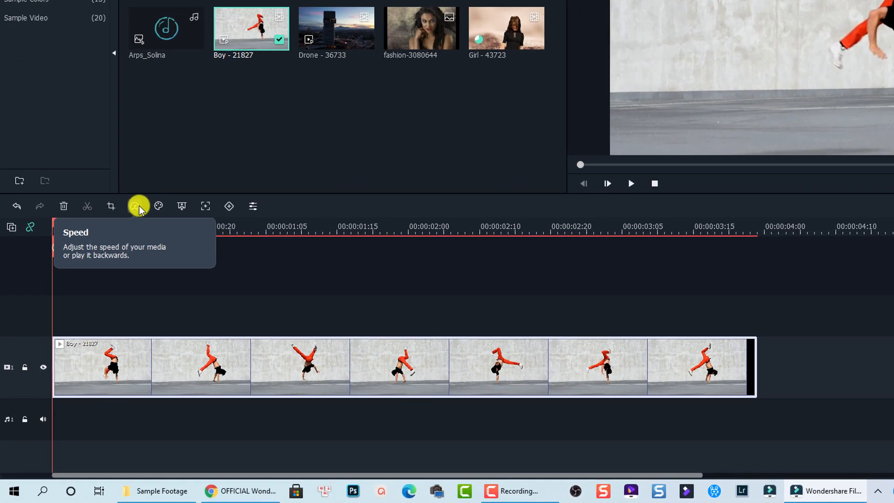
left_click(138, 207)
mouse_move(168, 264)
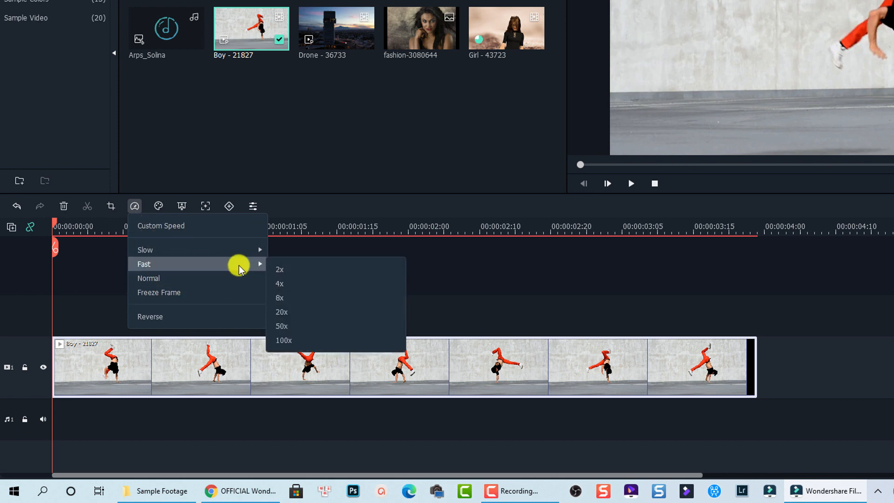
mouse_move(230, 247)
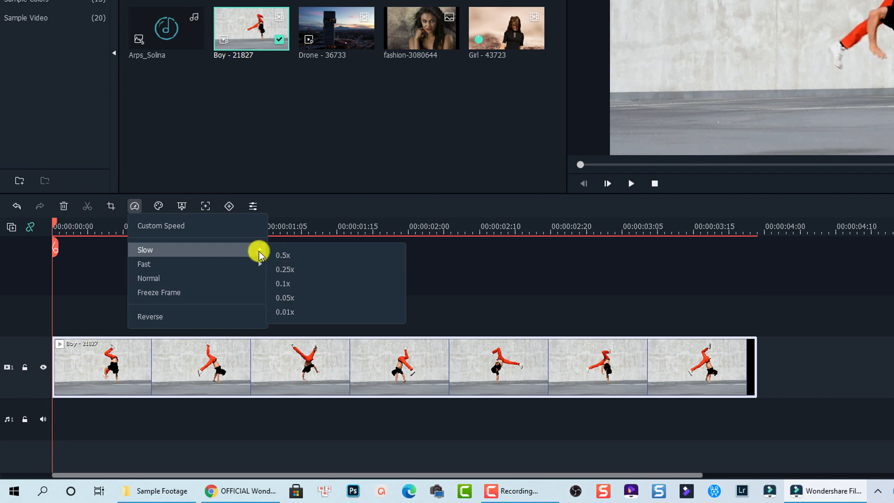
left_click(284, 257)
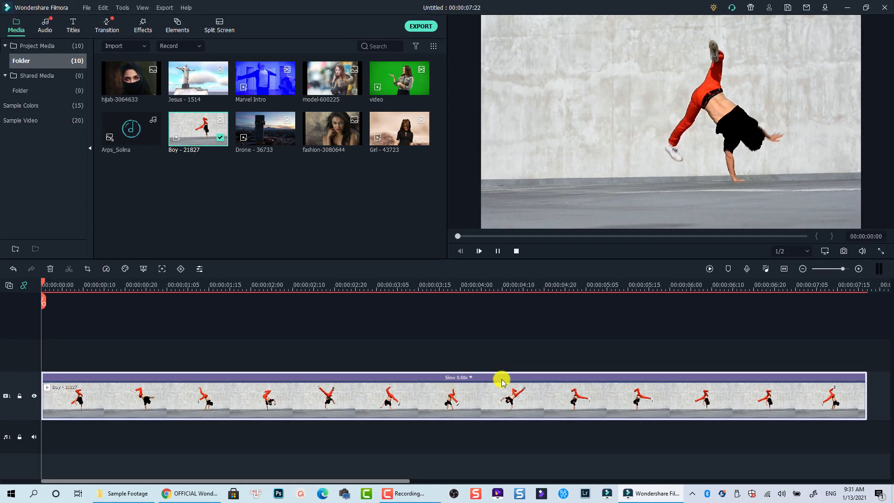
key("space")
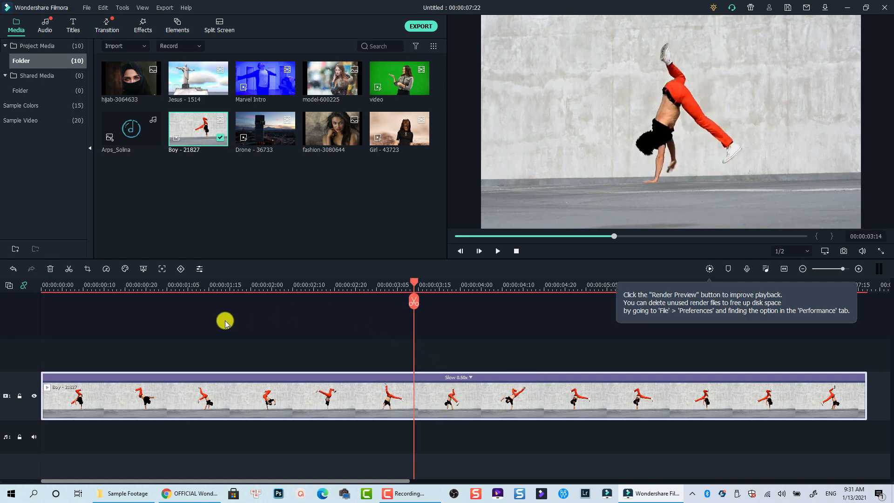
Speed the Boy clip up to Fast 4x and reset its speed to Normal
left_click(106, 269)
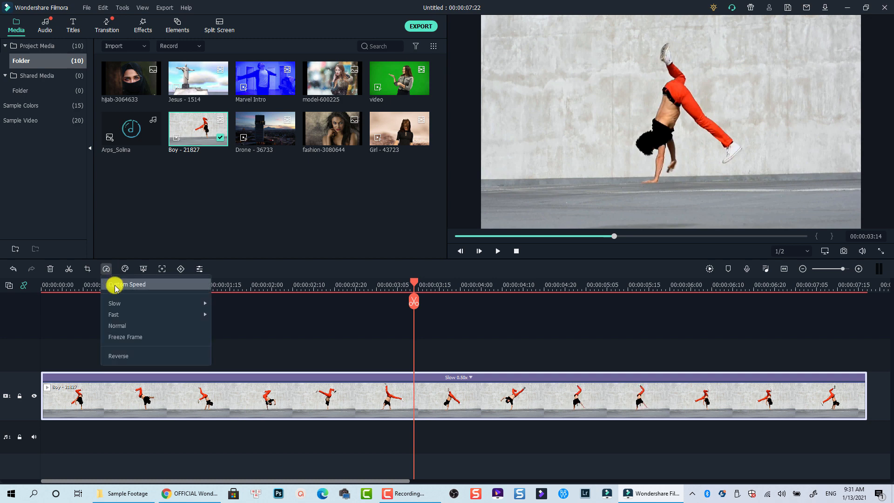
mouse_move(132, 316)
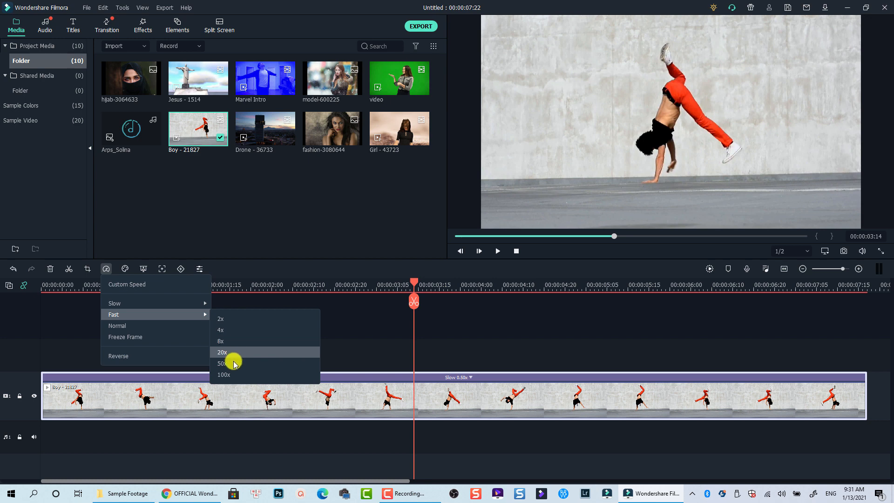
left_click(226, 331)
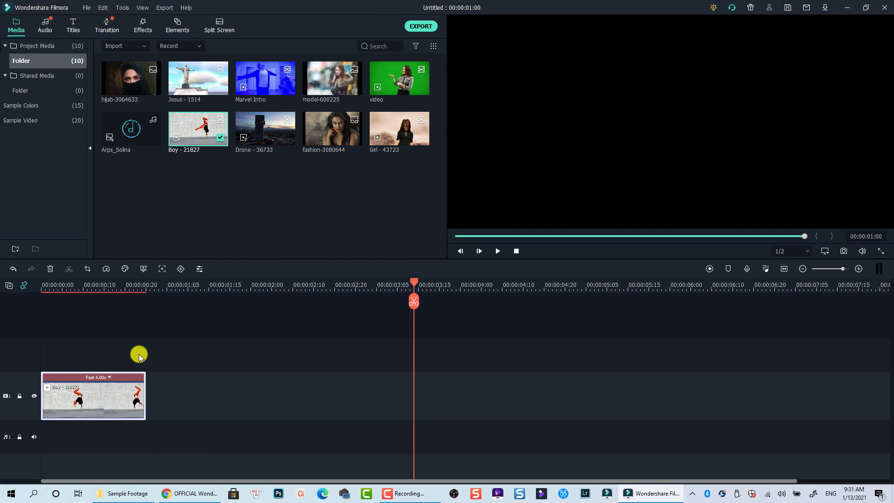
left_click(110, 378)
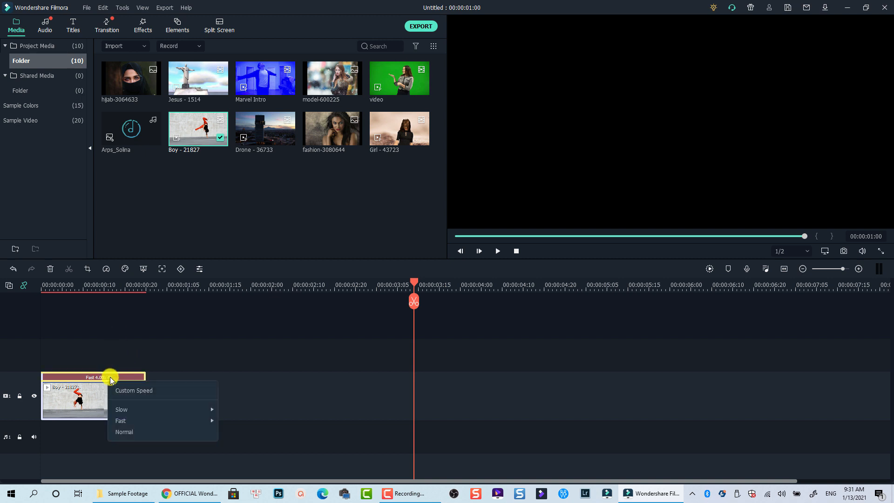
left_click(130, 433)
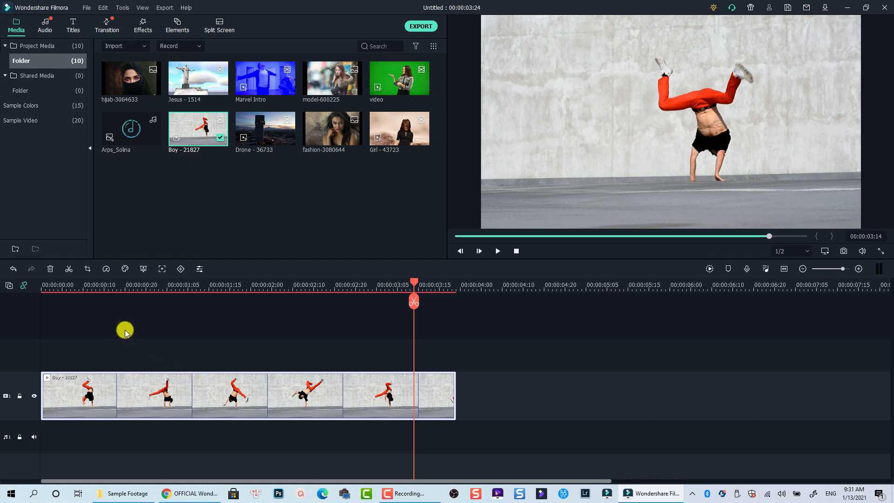
Reverse the Boy clip, agree to create a proxy file, and play it from about 00:00:00:05
left_click(106, 269)
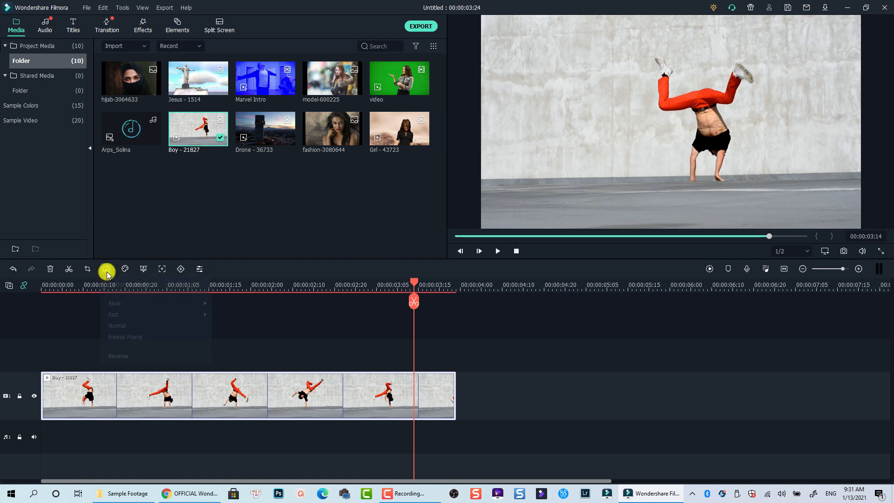
left_click(117, 356)
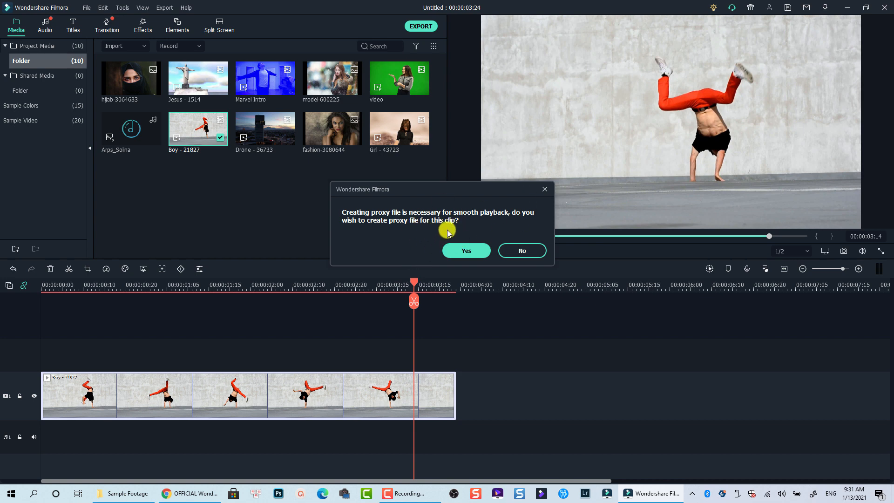
left_click(463, 252)
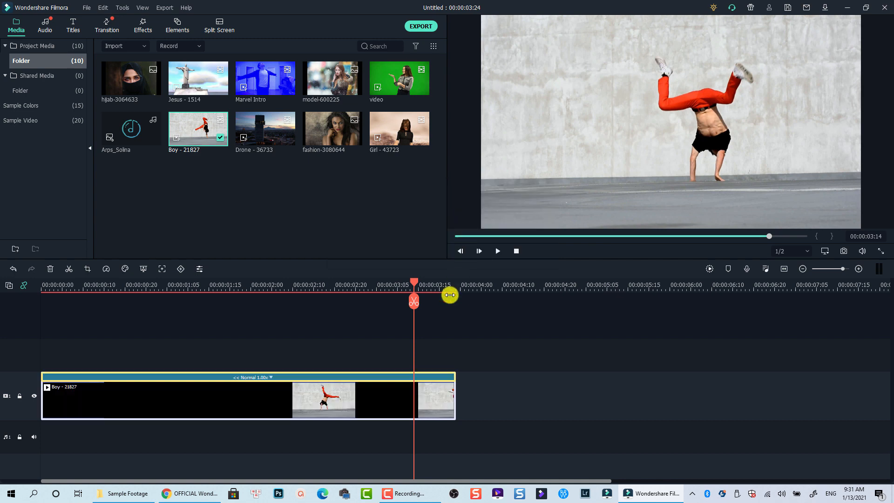
left_click(63, 290)
key("space")
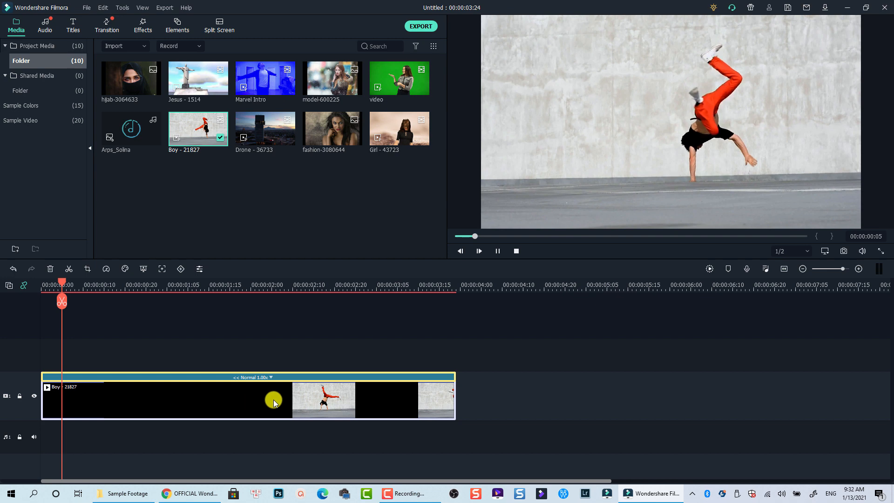
key("space")
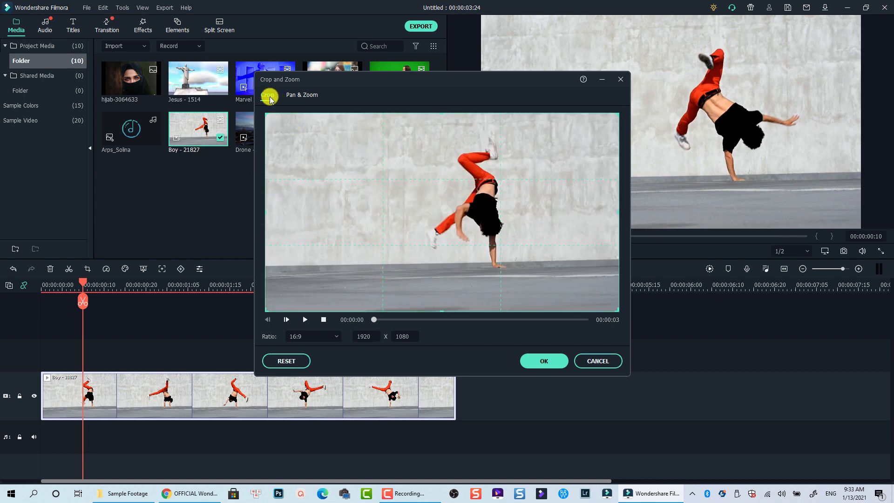
Crop the Boy clip at a 16:9 ratio to about 1350 x 759 around the dancer, preview it and apply the crop
left_click(320, 338)
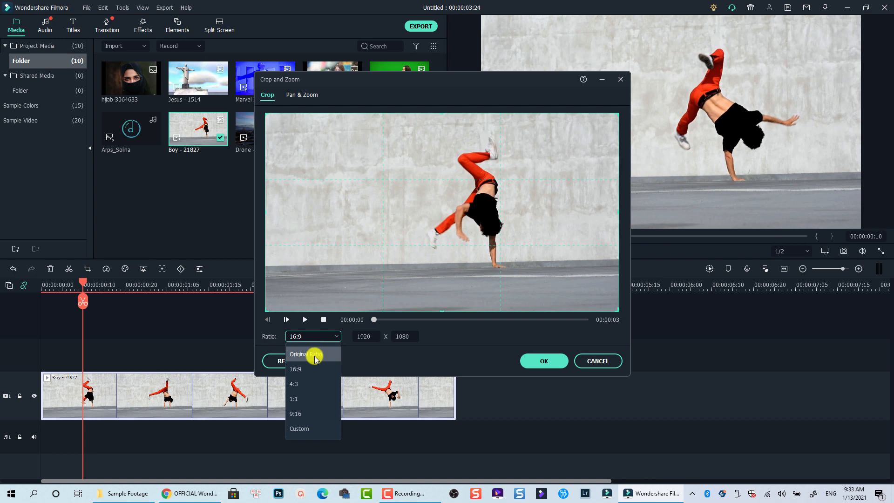
left_click(309, 370)
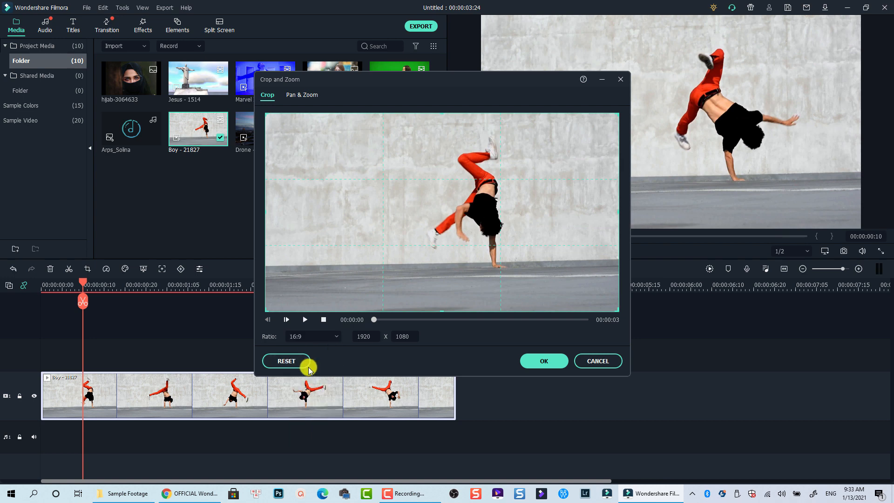
left_click_drag(267, 310, 415, 235)
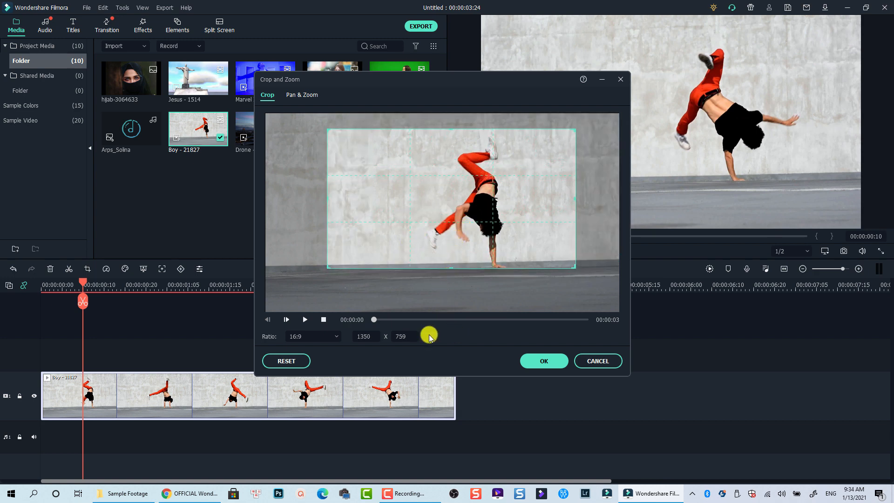
left_click(306, 320)
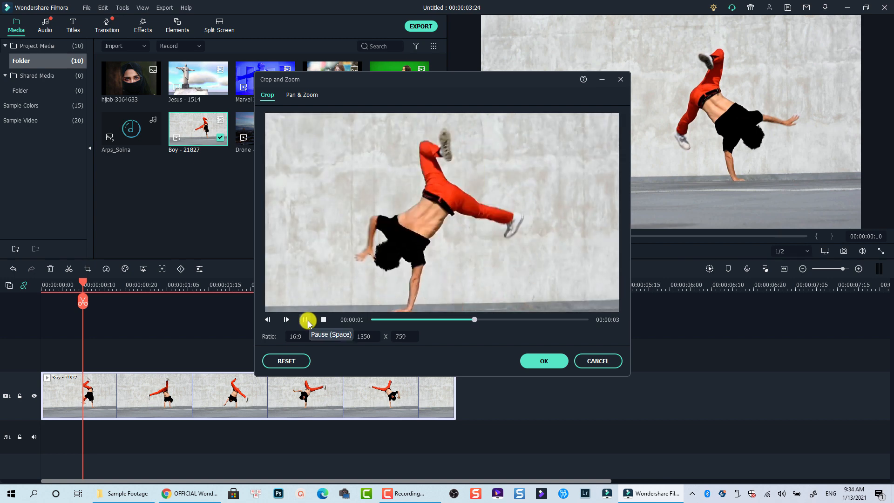
left_click(528, 359)
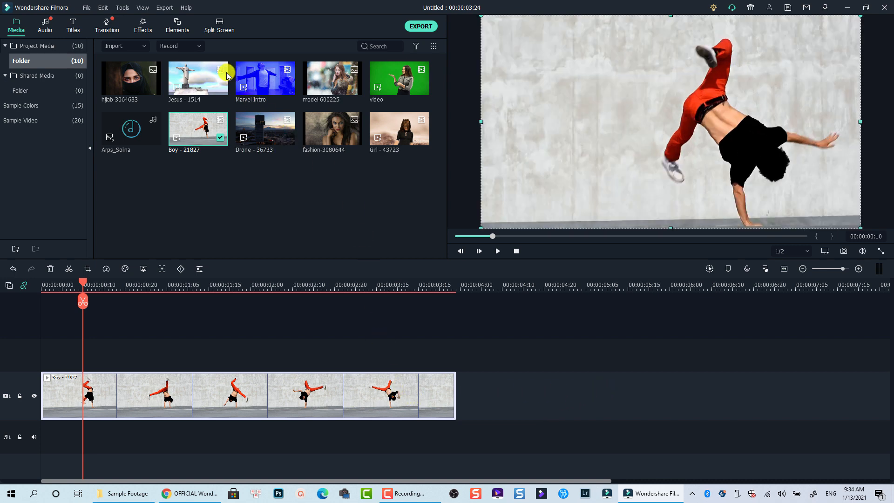
Look through the Utility effects and examine the Boy clip's Transform and other video properties
left_click(144, 22)
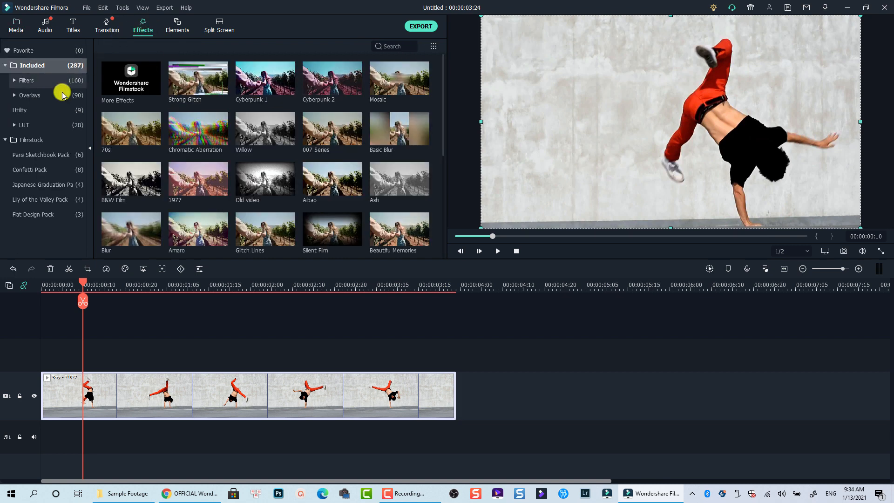
left_click(40, 109)
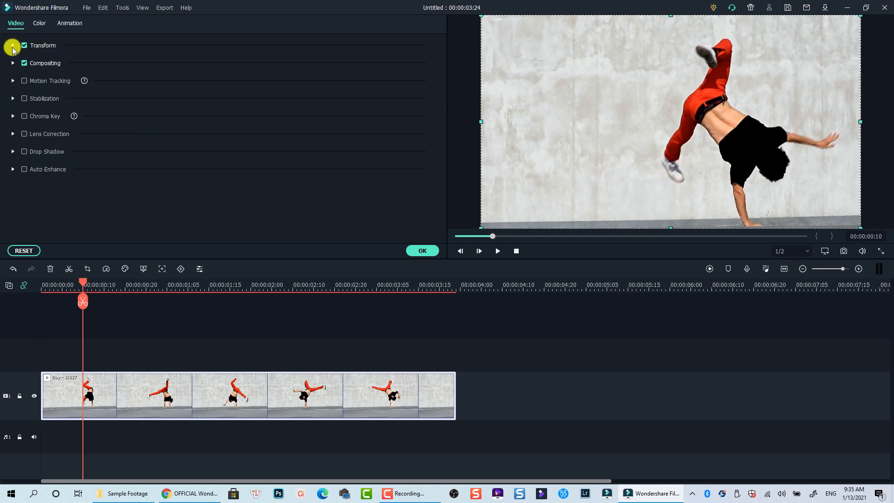
left_click(20, 48)
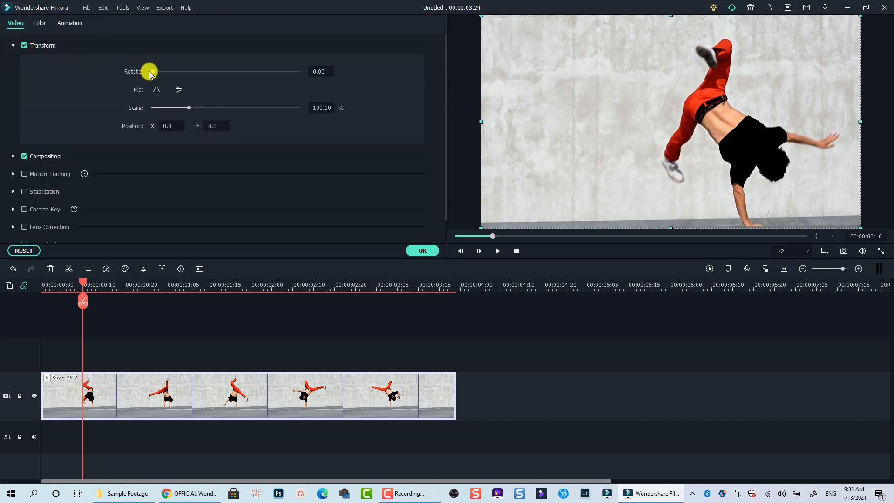
mouse_move(154, 73)
left_mouse_down()
mouse_move(175, 71)
mouse_move(148, 76)
mouse_move(152, 83)
left_mouse_up()
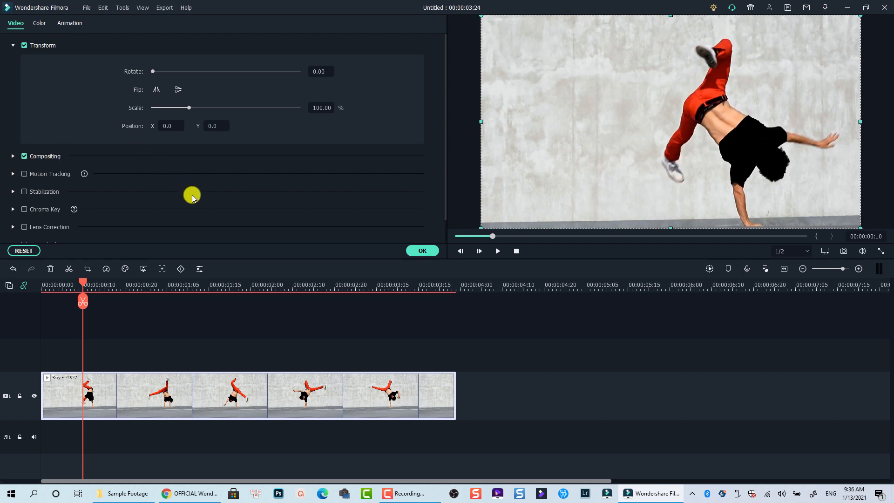
scroll(253, 202, "down", 1)
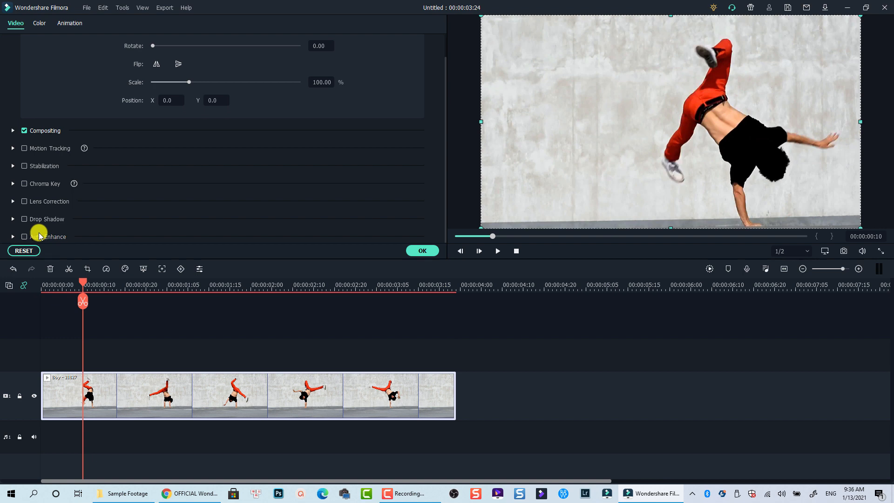
left_click(421, 250)
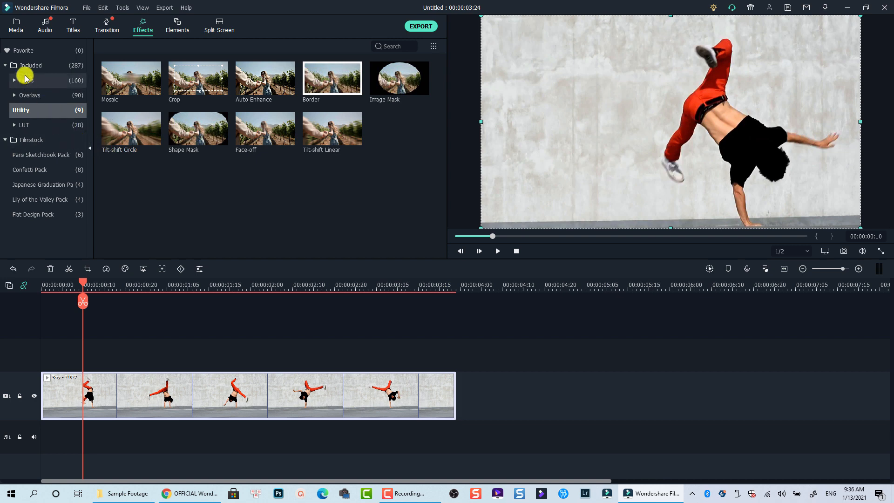
Place the green-screen clip named video after the Boy clip on the first video track and open its green screen settings
left_click(17, 26)
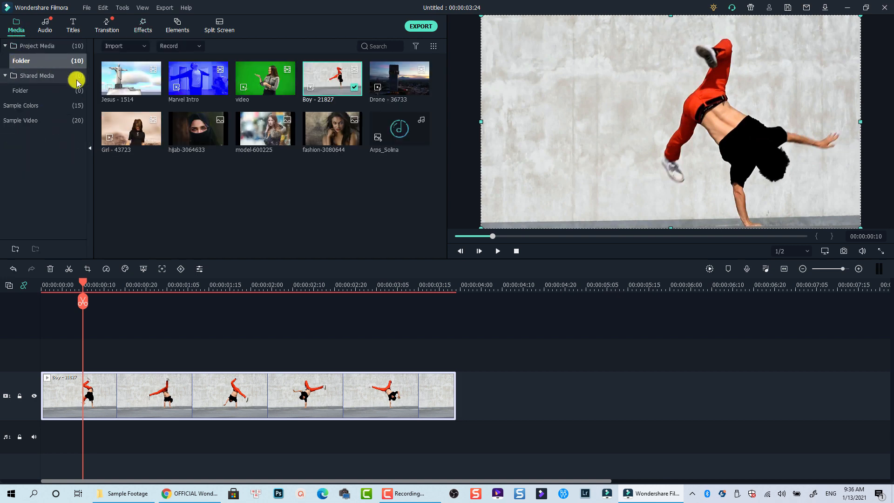
left_click_drag(477, 335, 165, 419)
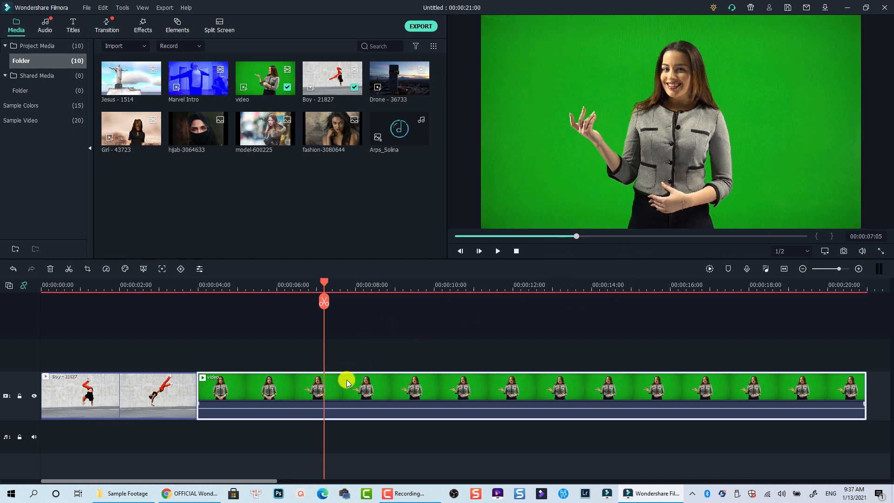
left_click(143, 270)
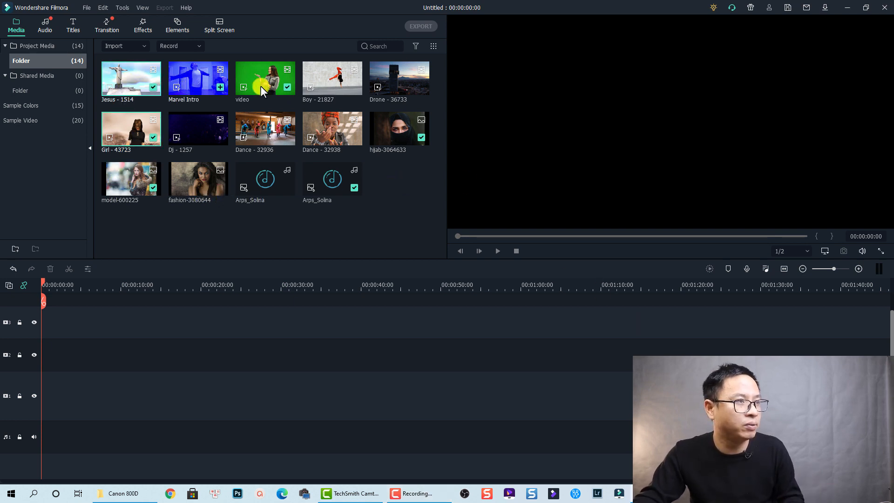
Place the Jesus, Boy and Girl clips on the first video track, matching the project to 1920 x 1080 30fps, and move the playhead to 00:00:20:19
left_click(333, 88, "ctrl")
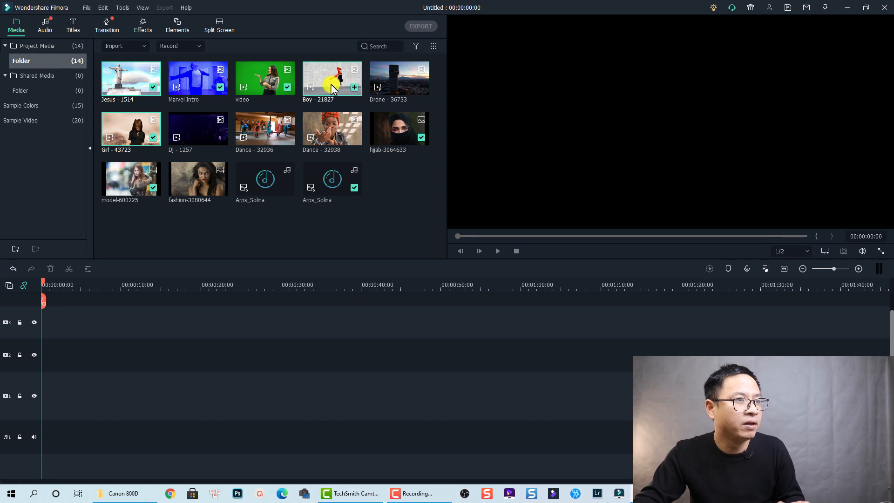
left_click_drag(333, 89, 40, 395)
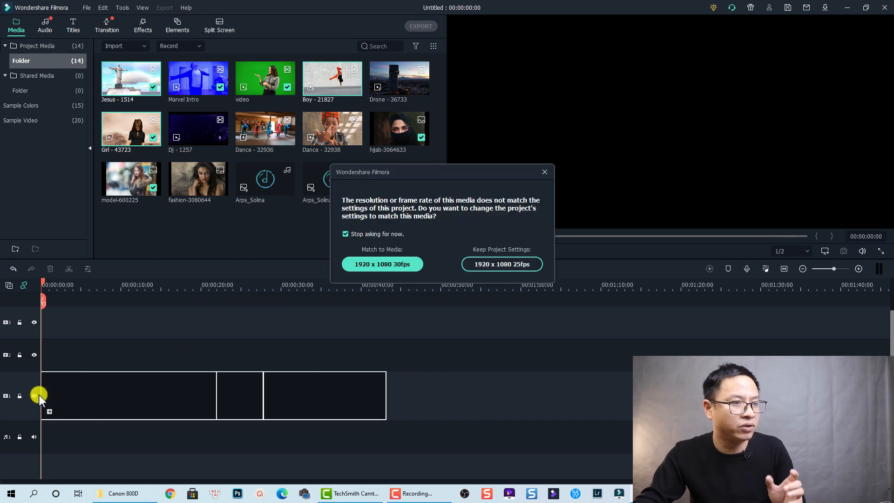
left_click(407, 268)
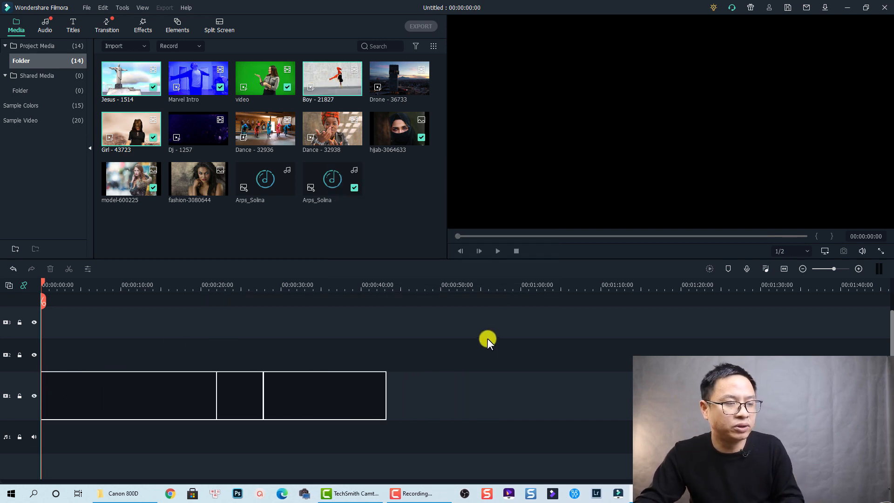
left_click(222, 302)
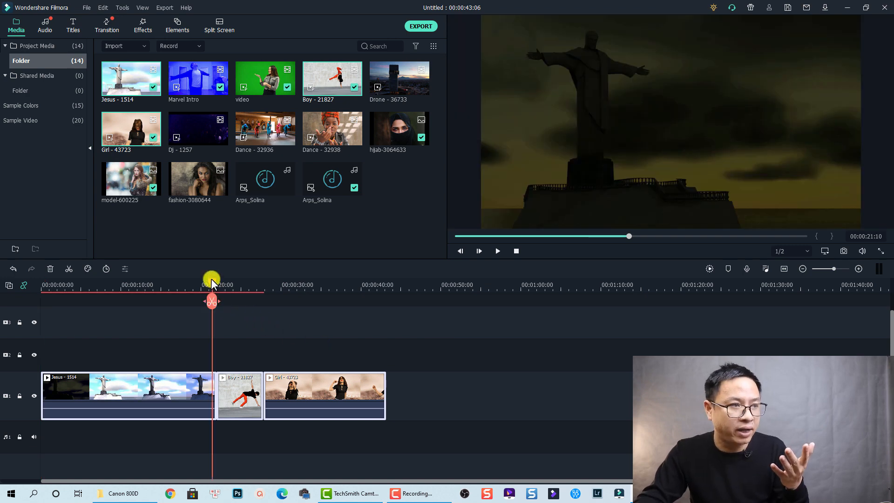
left_click(207, 281)
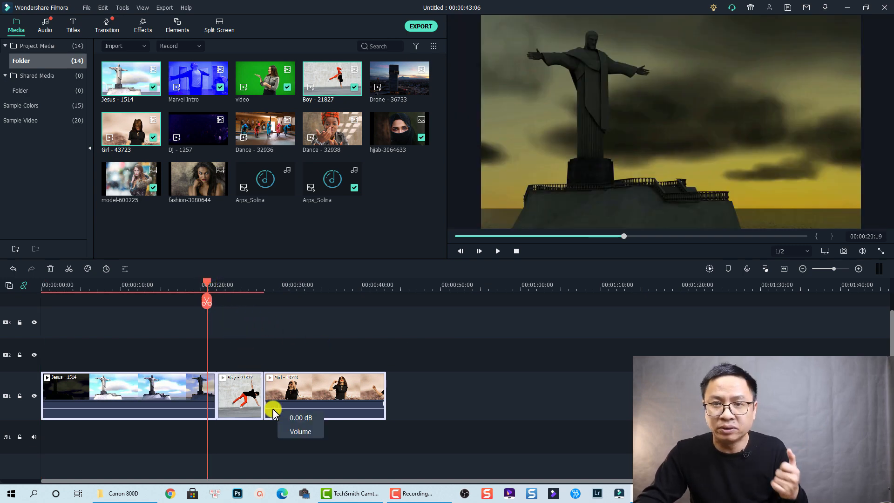
Add the Col Merge transition between the Jesus and Boy clips and at the start of the Jesus clip
left_click(107, 27)
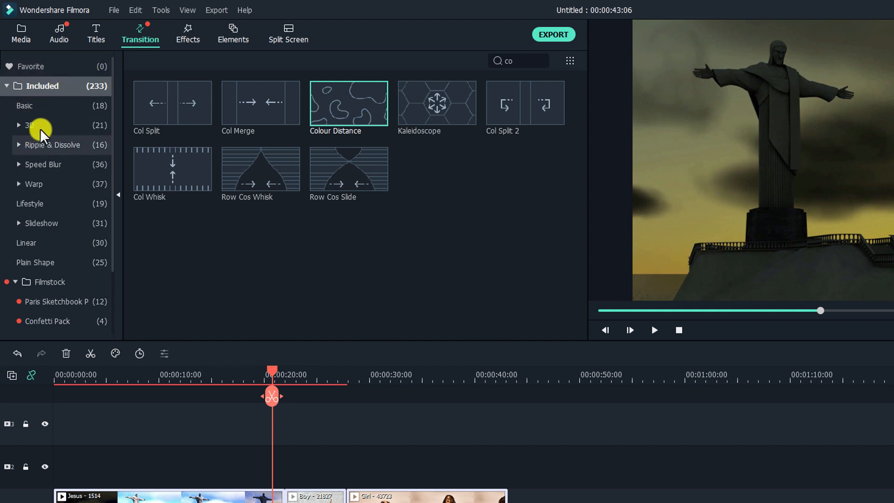
left_click(32, 85)
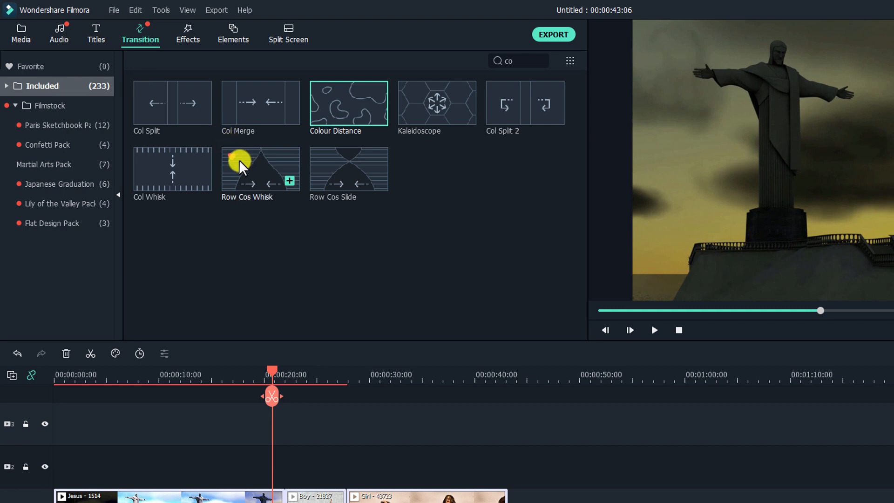
left_click_drag(261, 117, 252, 176)
left_click_drag(210, 147, 238, 430)
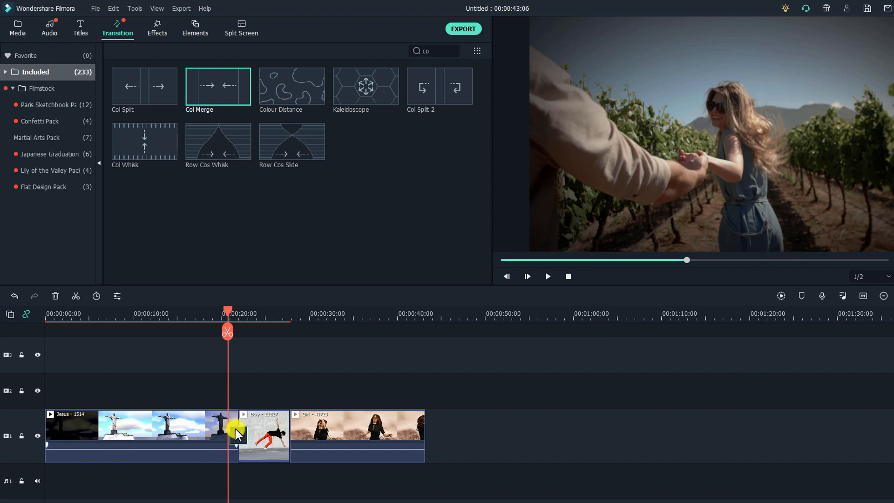
left_click(324, 415)
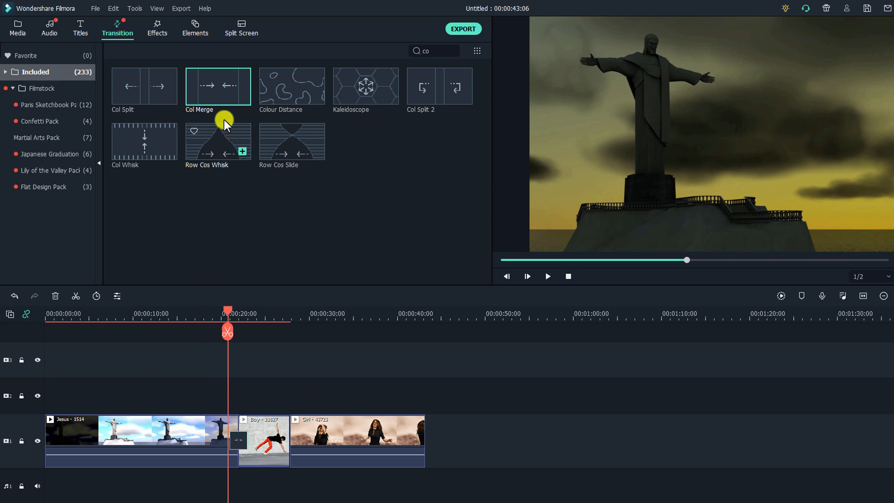
left_click_drag(219, 99, 70, 412)
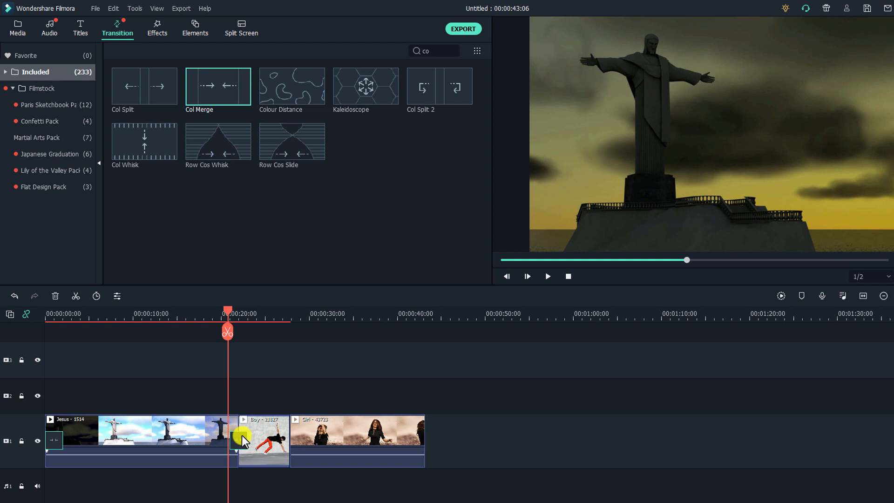
left_click_drag(242, 440, 242, 439)
Expand the included transition categories and clear the search term to browse all transitions
left_click(6, 72)
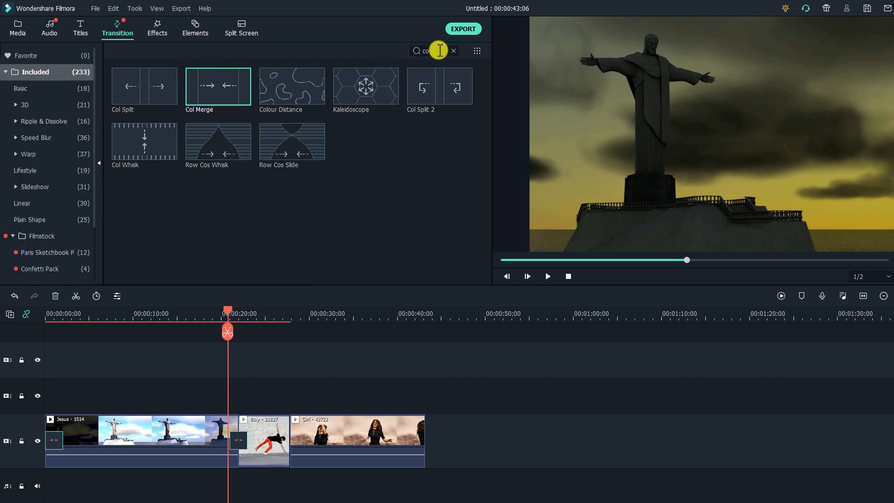
left_click(439, 50)
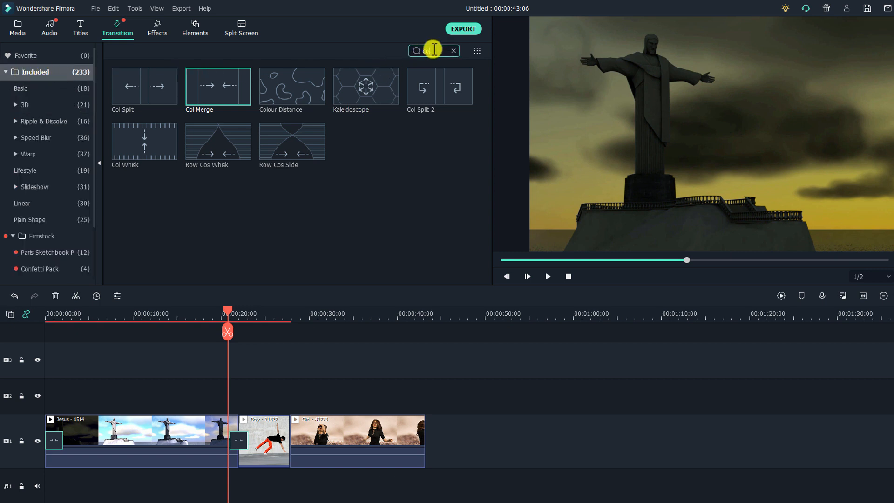
type("l")
key("BackSpace")
key("BackSpace")
key("BackSpace")
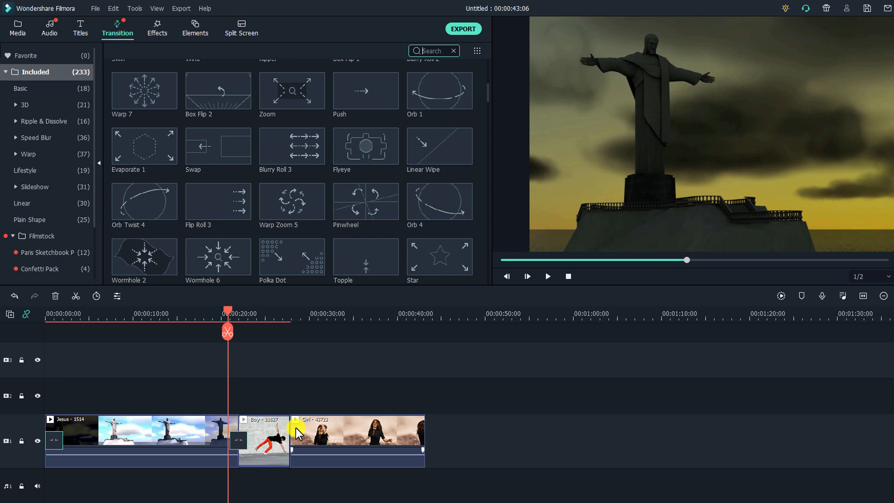
Examine the duration and mode settings of the transition between the Jesus and Boy clips
left_click(236, 443)
double_click(236, 442)
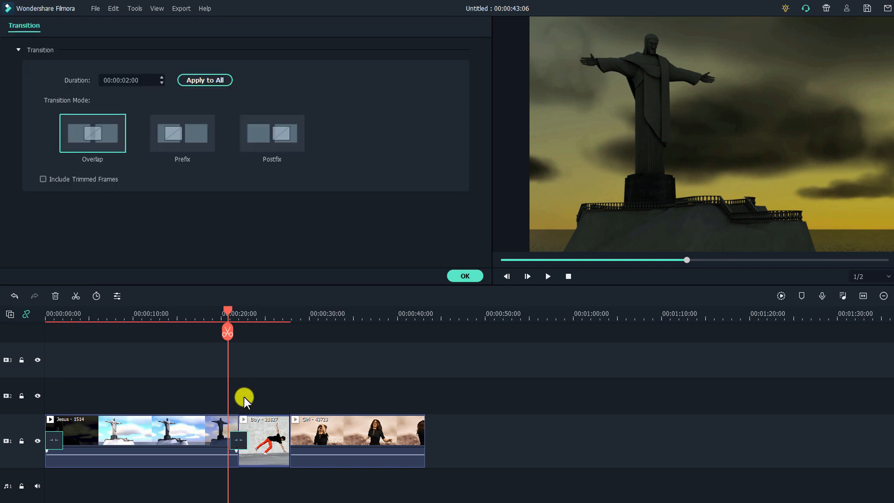
left_click(134, 80)
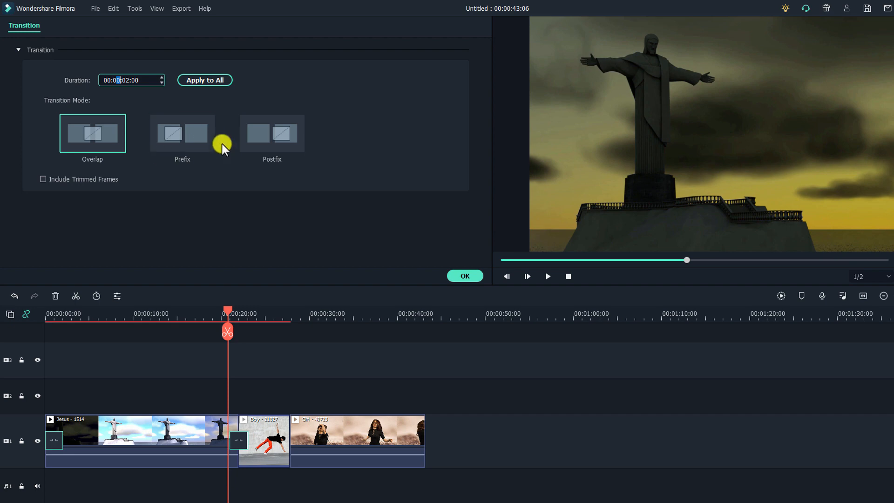
left_click(465, 275)
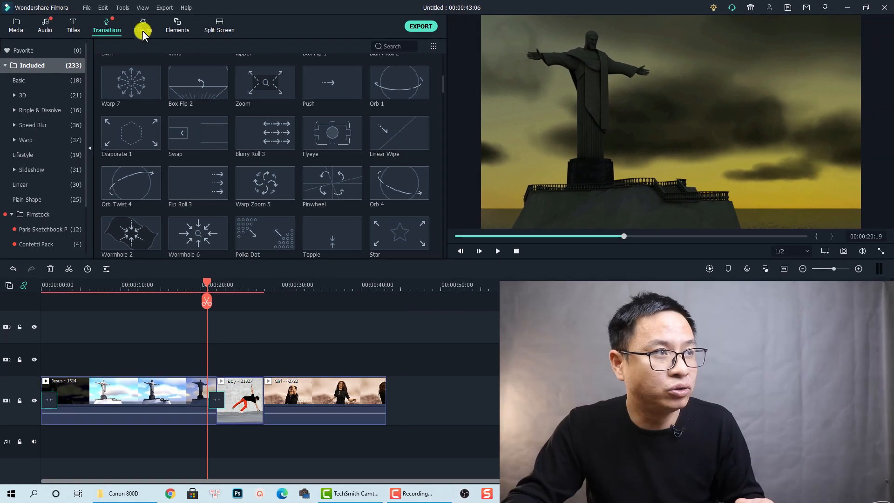
Browse the effects library's Filters and LUT categories and preview the Batman and Cyberpunk 2 looks
left_click(154, 26)
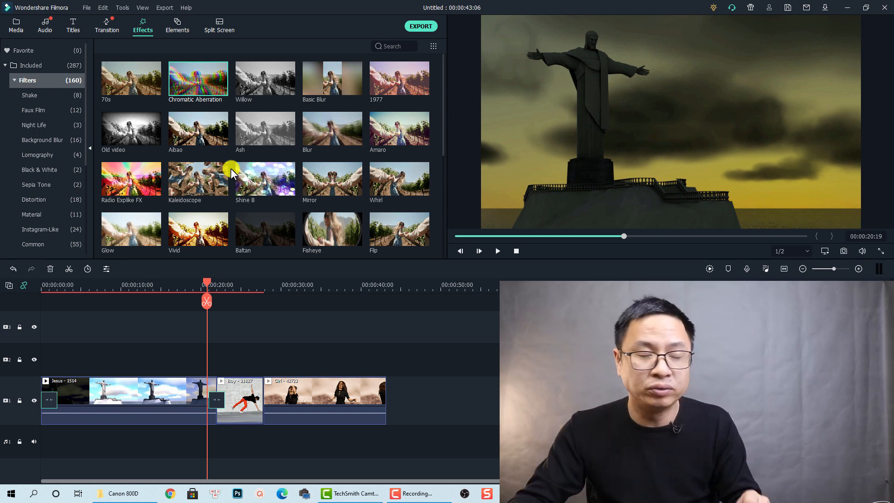
left_click(22, 81)
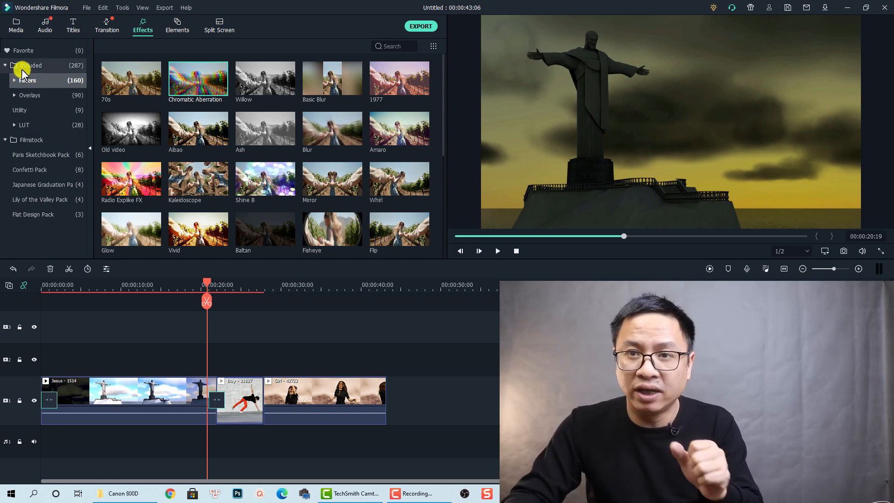
left_click(26, 124)
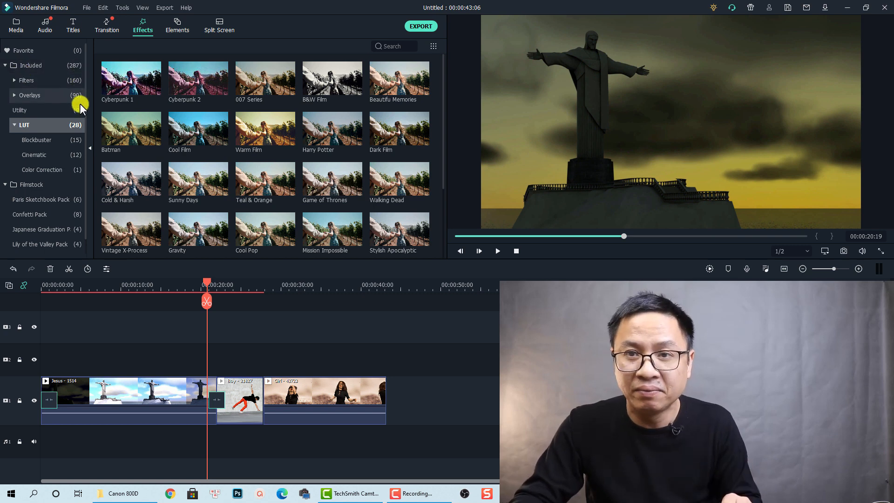
left_click(125, 135)
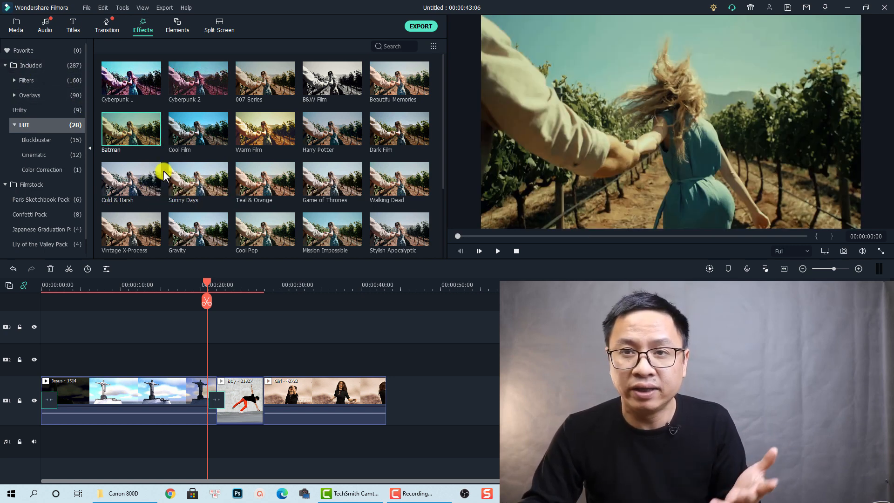
left_click(181, 89)
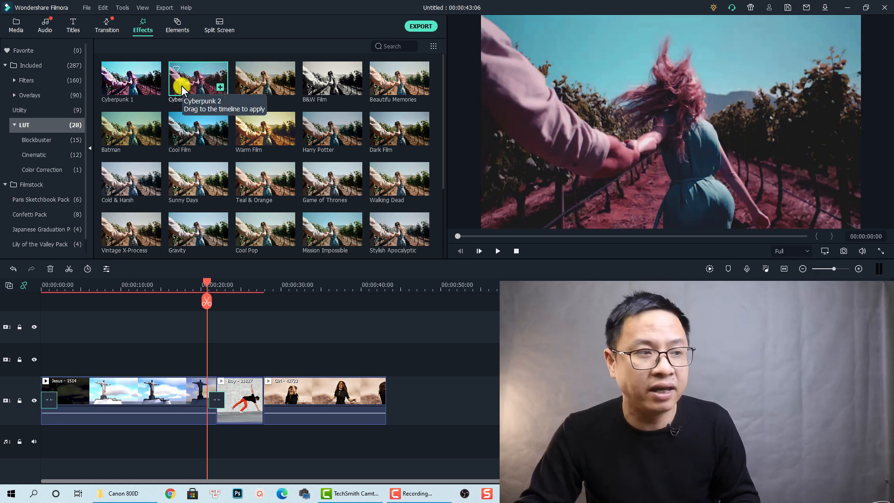
Place the Cyberpunk 2 LUT on the second video track above the Jesus clip and play that section
left_click_drag(181, 86, 154, 364)
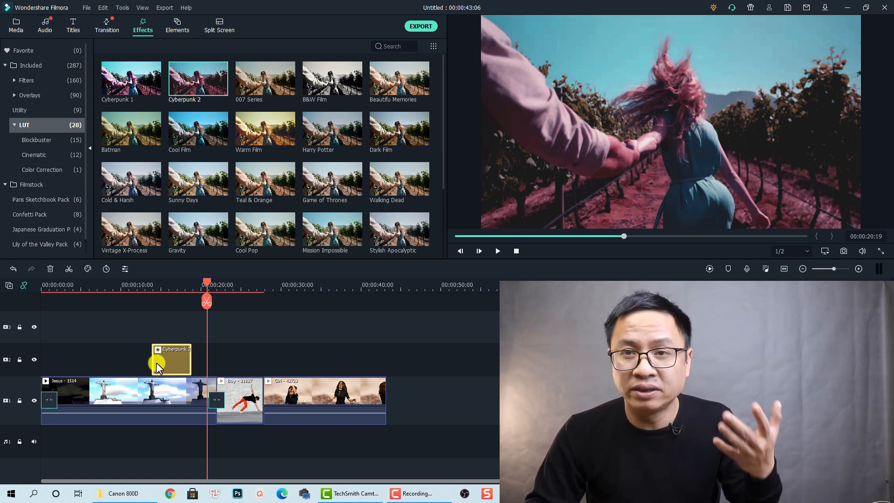
left_click(138, 287)
left_click(116, 288)
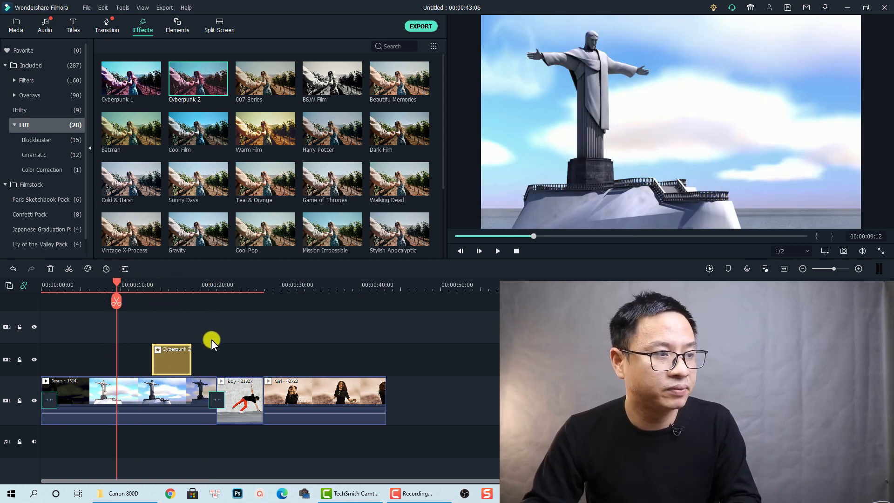
key("space")
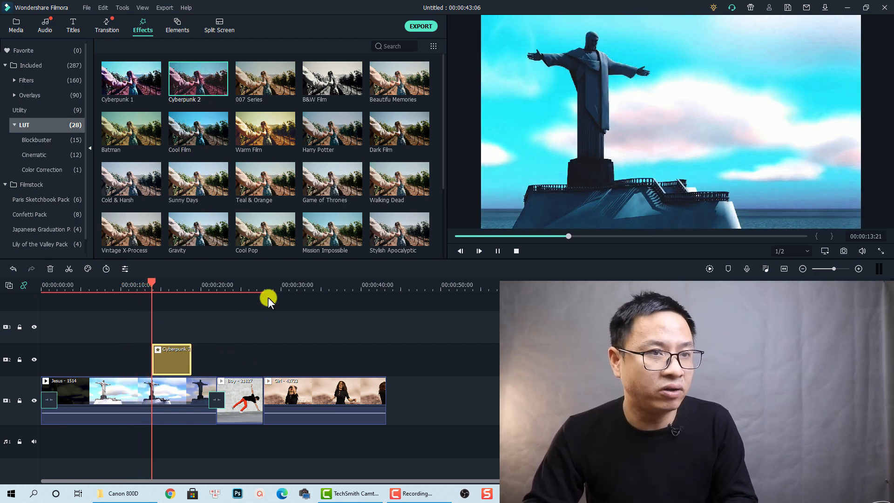
key("space")
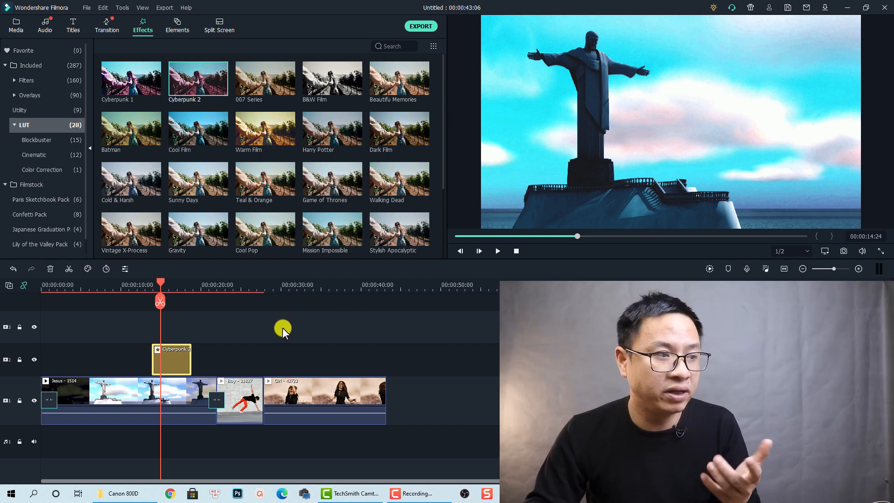
left_click_drag(162, 282, 159, 282)
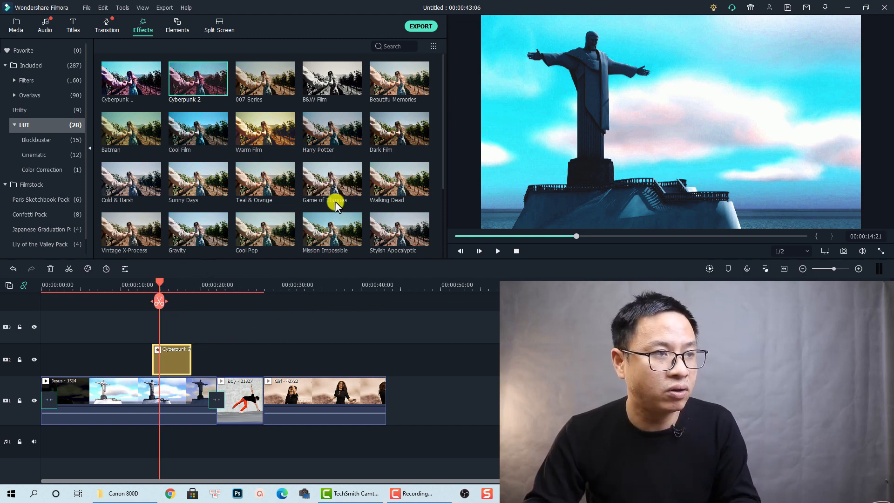
Apply the Chaos 2 filter from the Shake category to the Boy clip and play the result
left_click(253, 191)
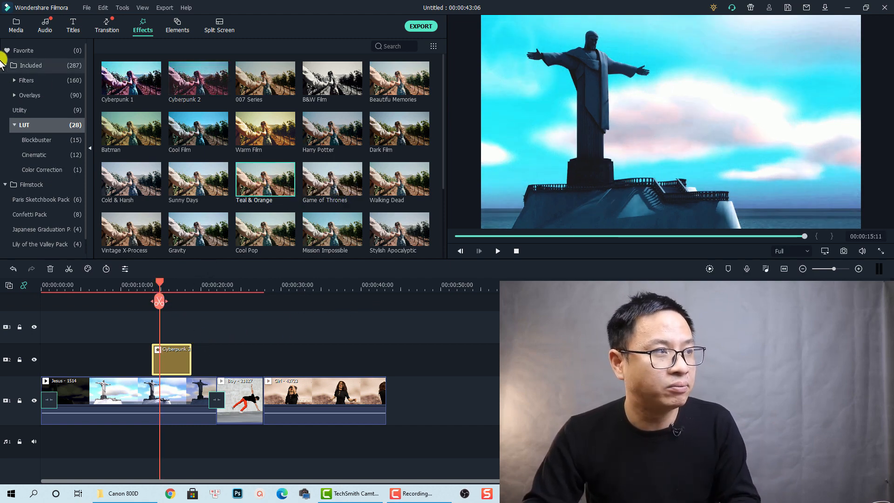
left_click(22, 78)
left_click(41, 96)
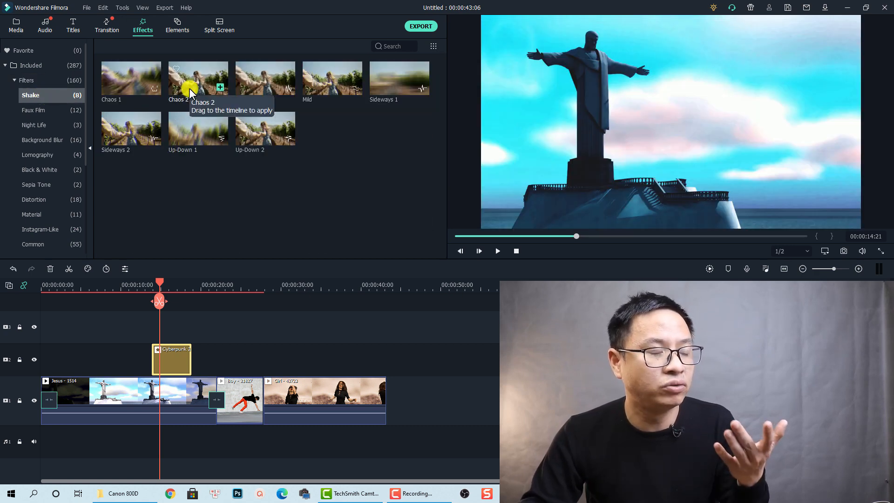
left_click_drag(191, 94, 237, 396)
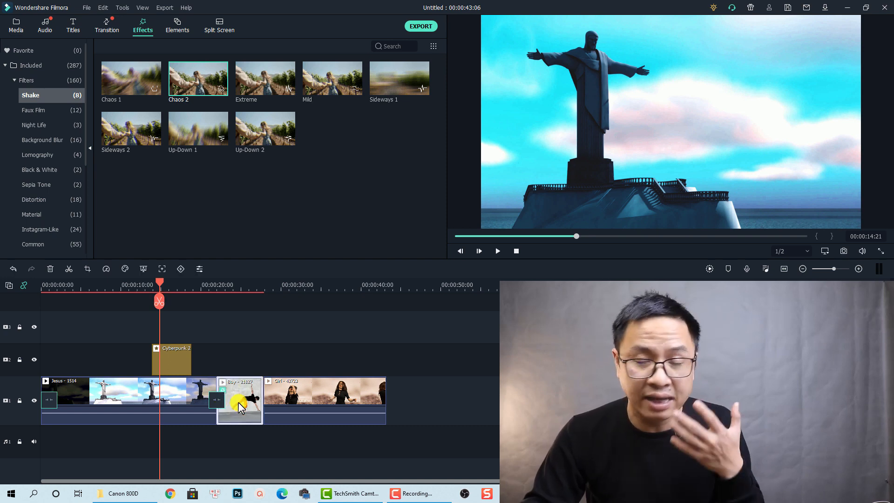
left_click(232, 286)
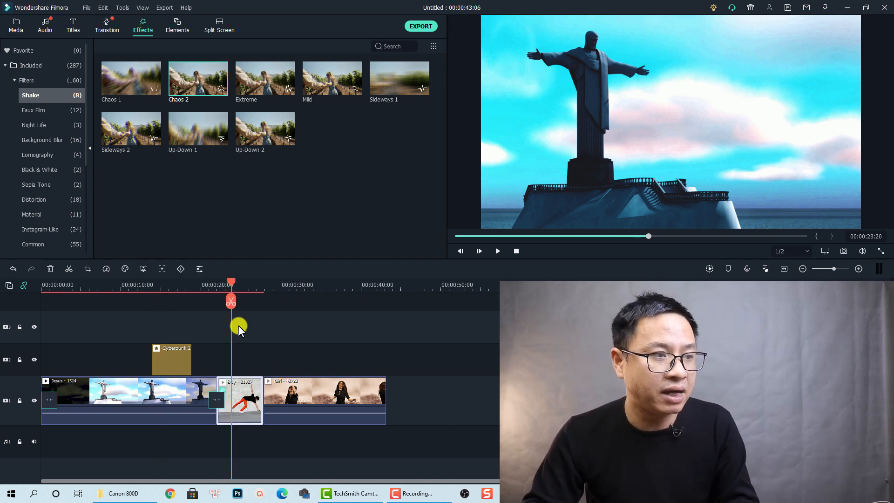
key("space")
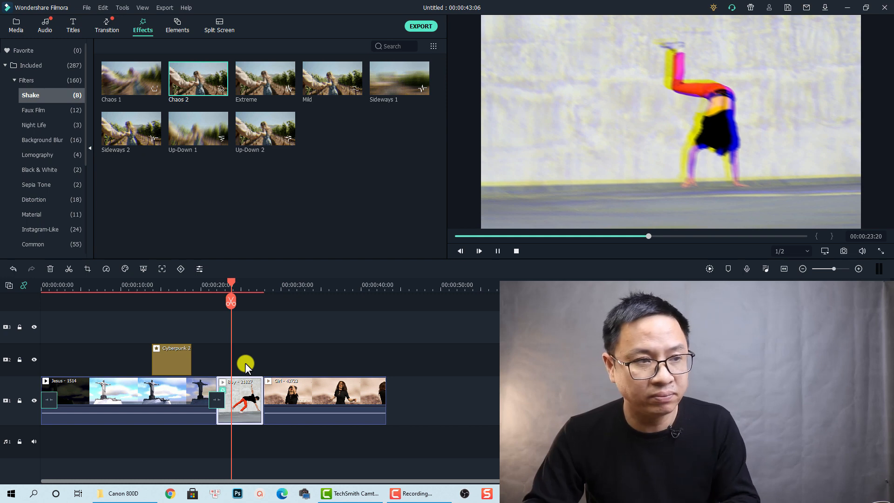
key("space")
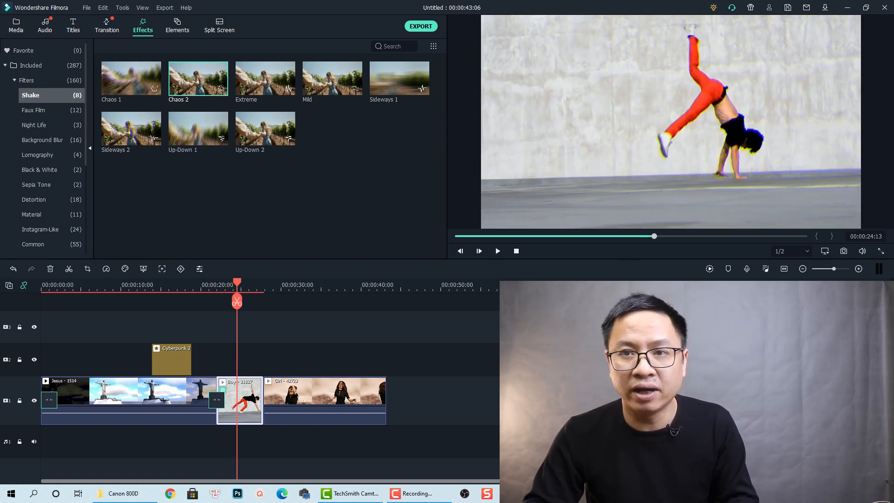
Examine the Chaos 2 parameters in the Boy clip's video effects settings, then return to the effects library
double_click(255, 402)
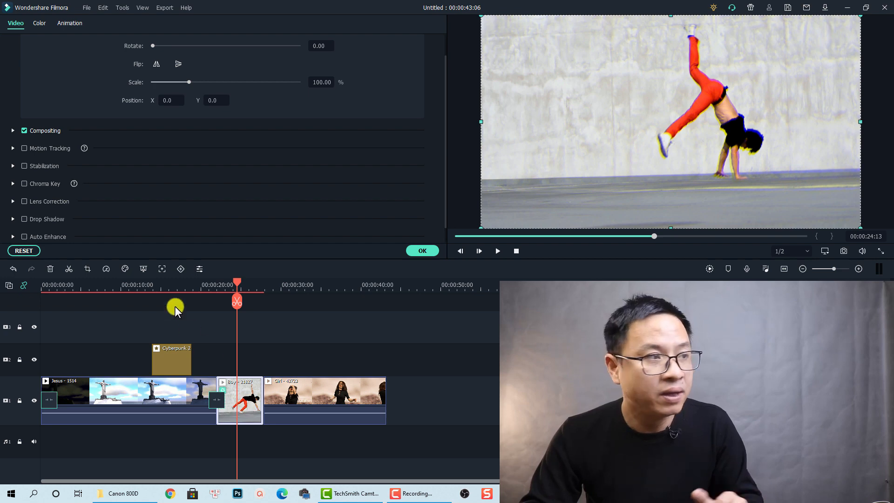
scroll(27, 222, "down", 1)
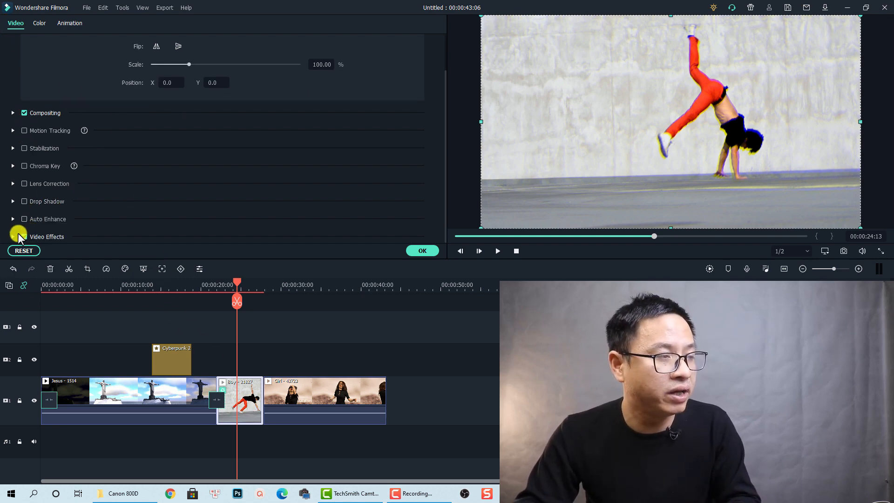
left_click(13, 237)
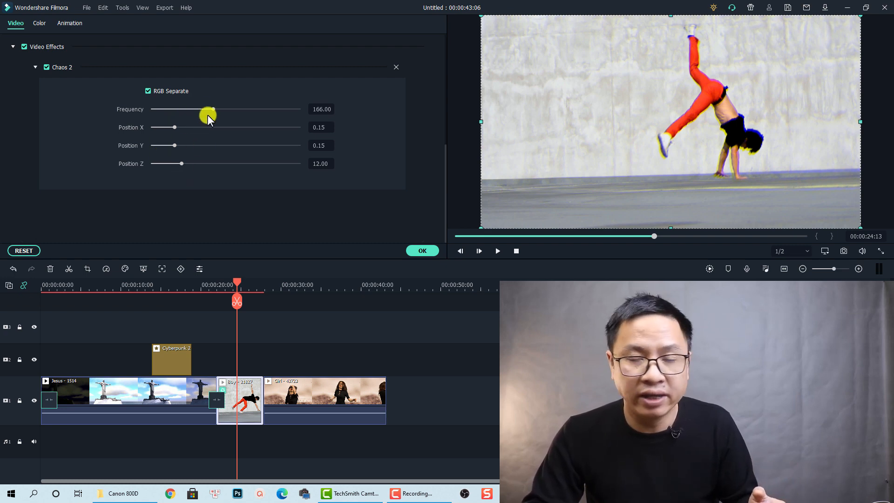
left_click(422, 251)
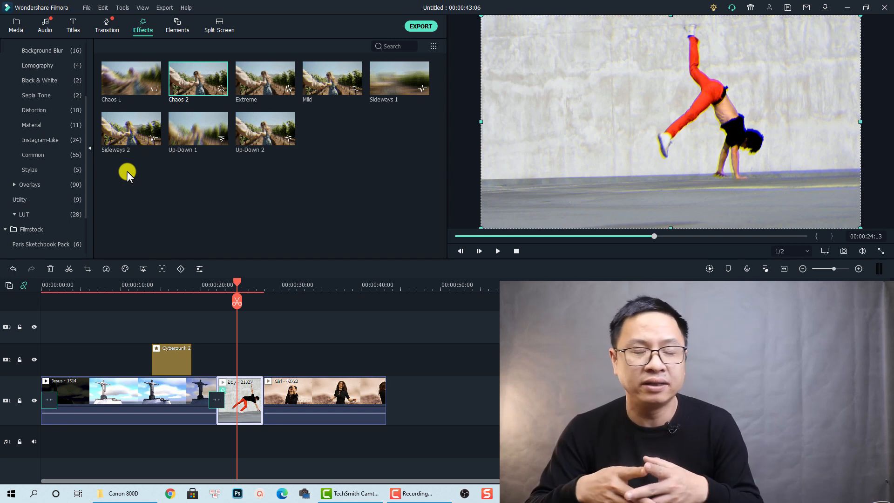
scroll(32, 183, "down", 2)
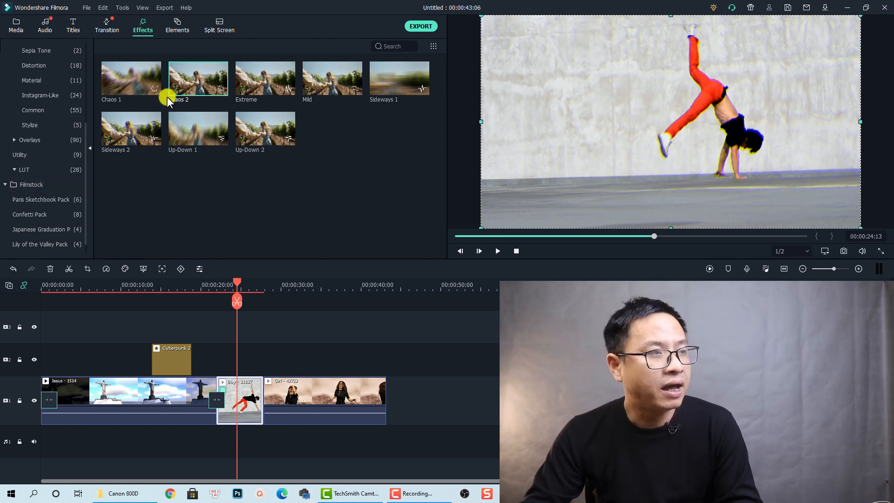
Browse the included elements and add Air Ground to the second video track above the Boy clip
left_click(172, 30)
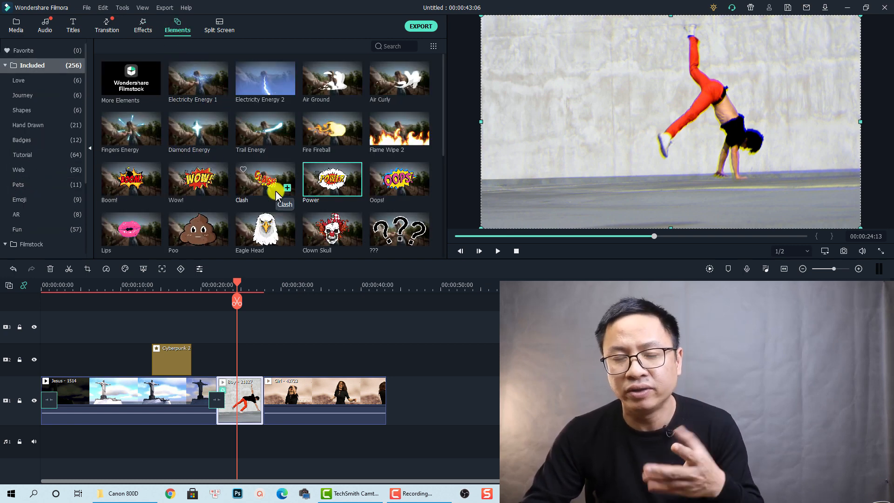
scroll(278, 191, "down", 10)
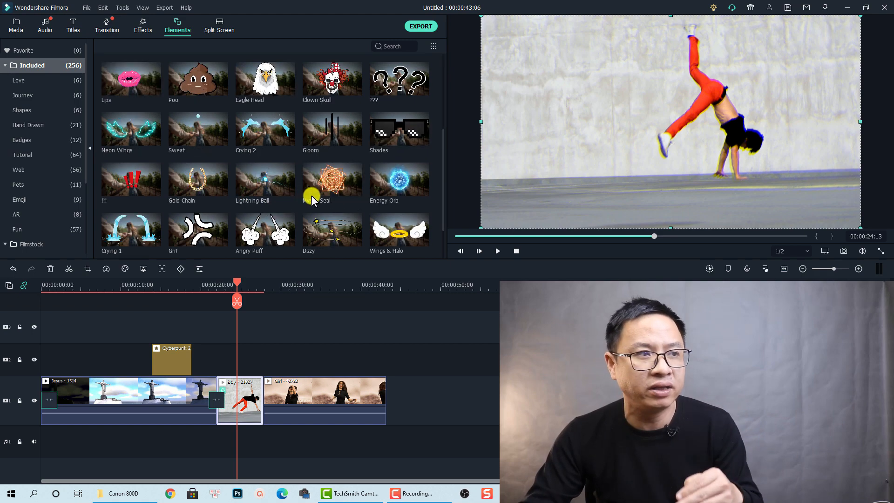
scroll(273, 186, "down", 6)
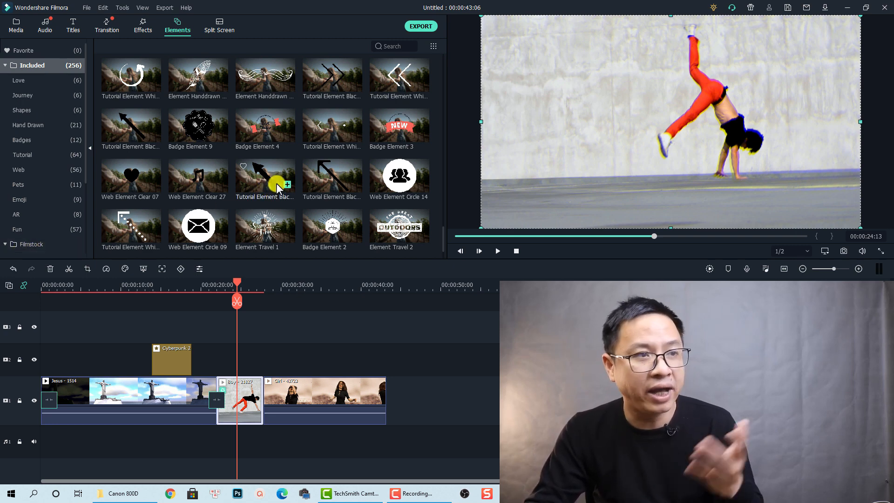
scroll(355, 158, "up", 5)
scroll(356, 158, "up", 10)
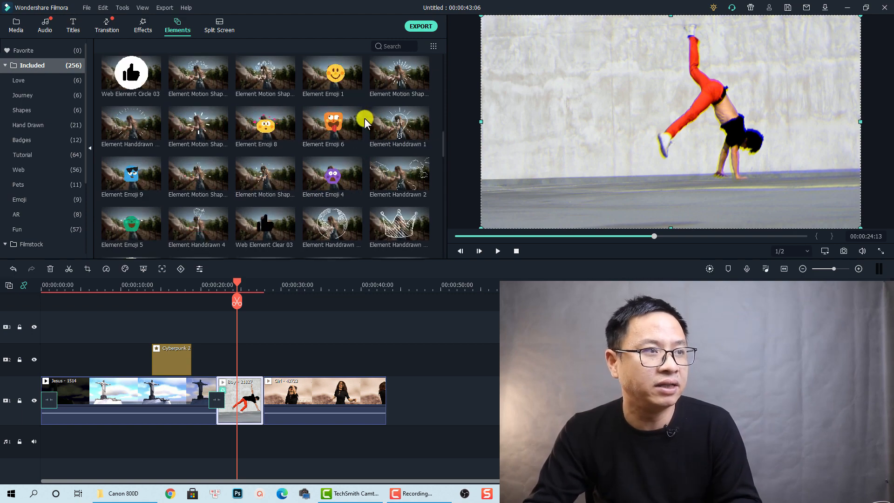
left_click_drag(329, 86, 268, 363)
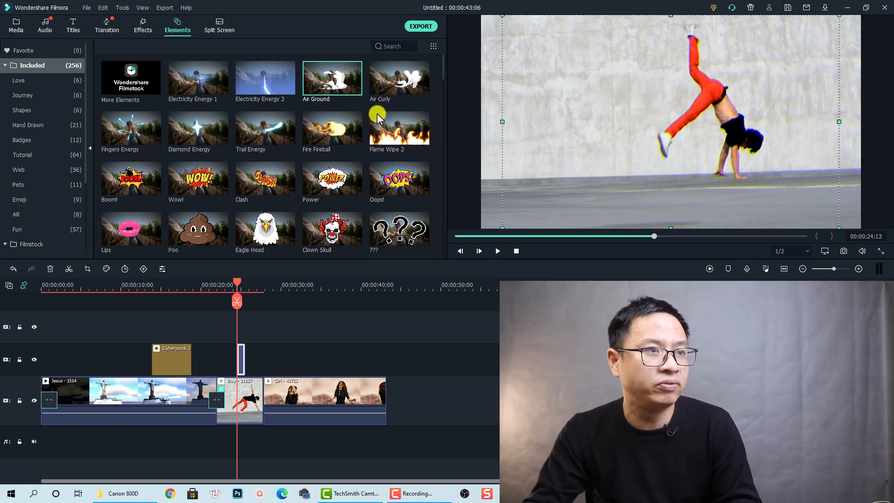
Add the Flame Wipe 2 element on the second video track above the start of the Girl clip and preview it
left_click_drag(379, 122, 266, 355)
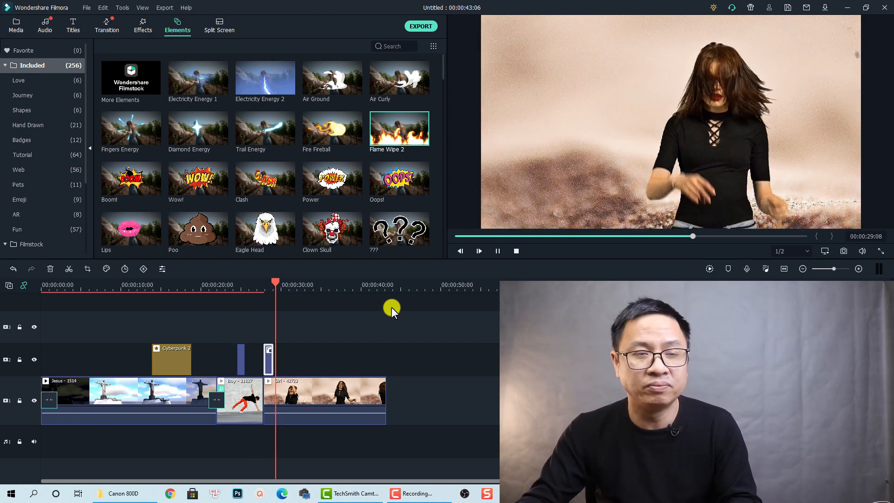
key("space")
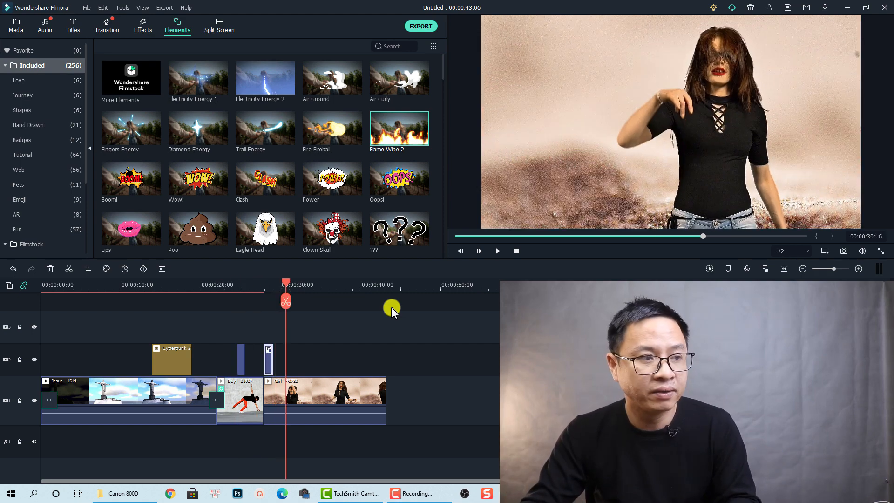
left_click(265, 285)
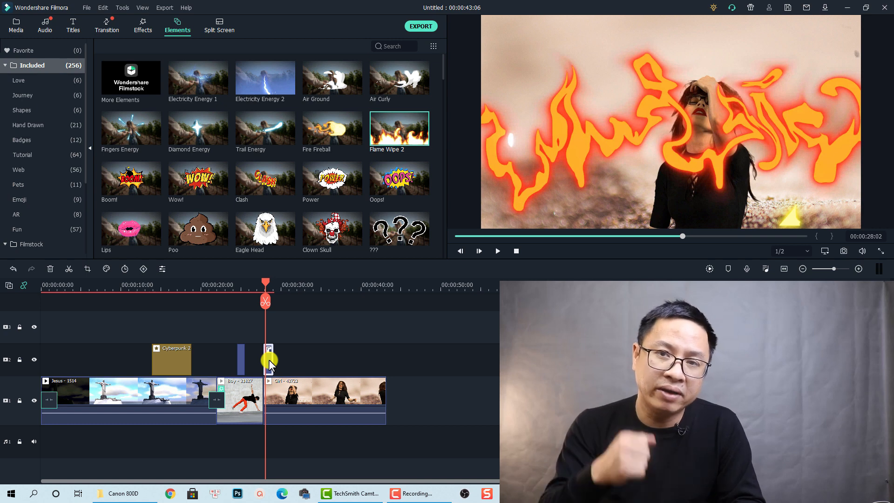
Set the blending mode of the Flame Wipe 2 element to Screen
double_click(269, 360)
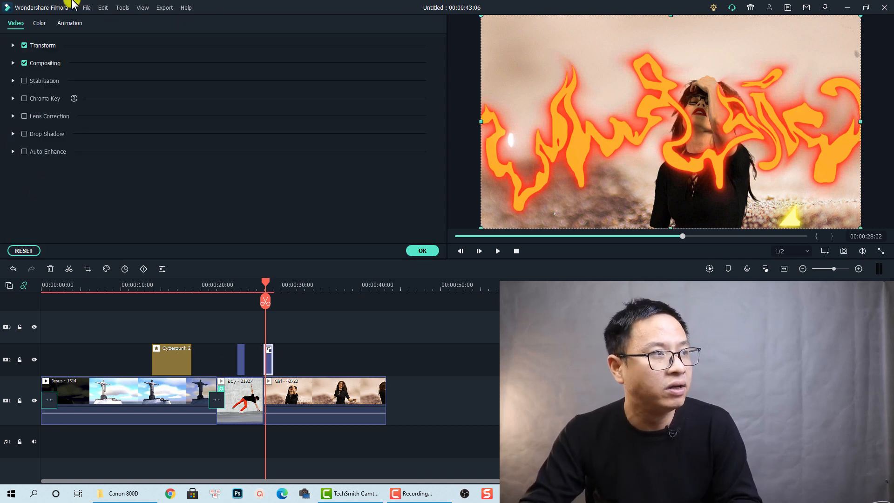
left_click(39, 64)
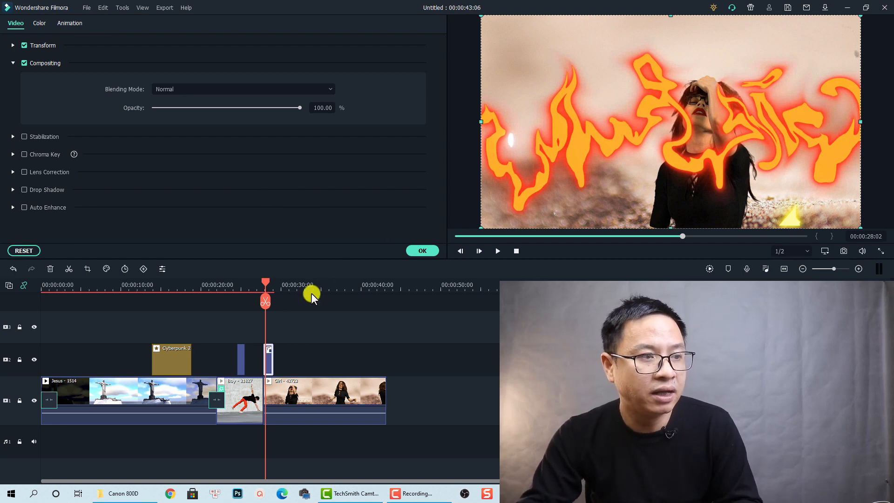
left_click(211, 91)
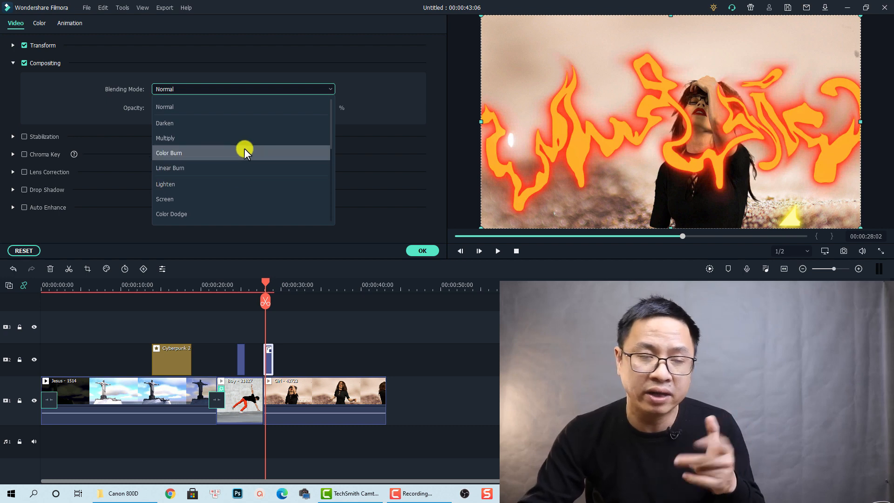
left_click(167, 202)
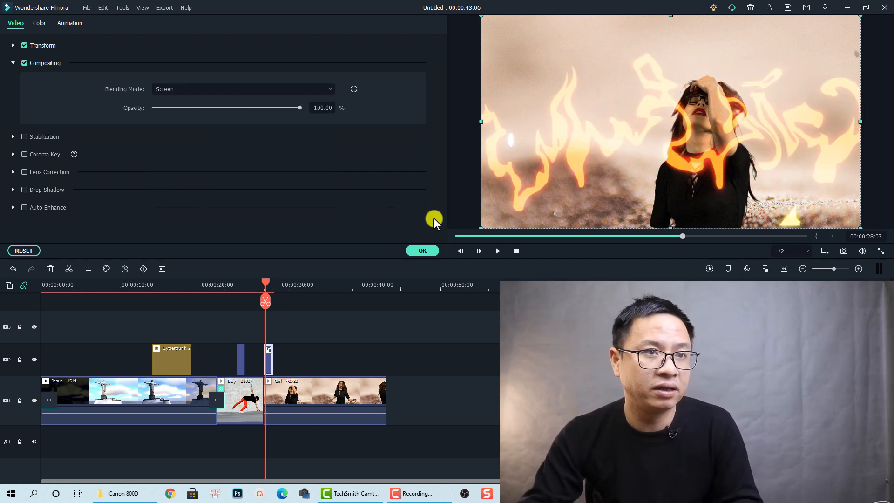
left_click(422, 250)
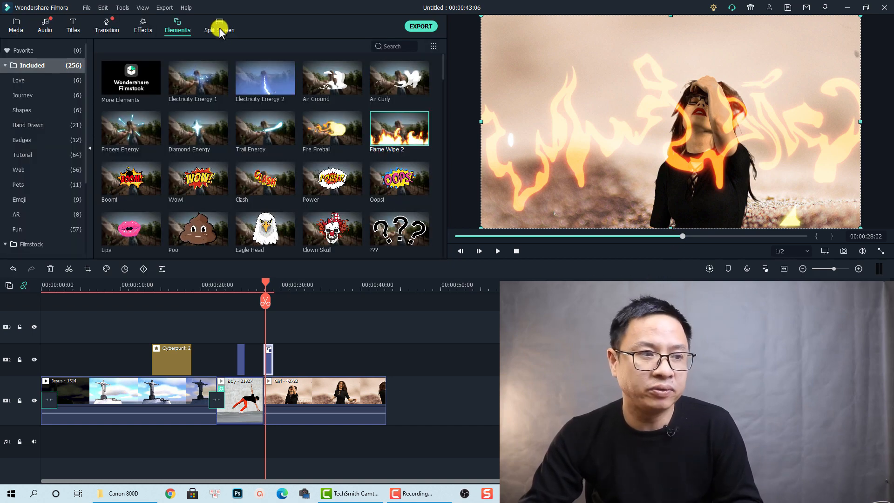
Add the two-part diagonal split screen above the Girl clip and fill its area 2 with the Dance - 32938 clip
left_click(219, 27)
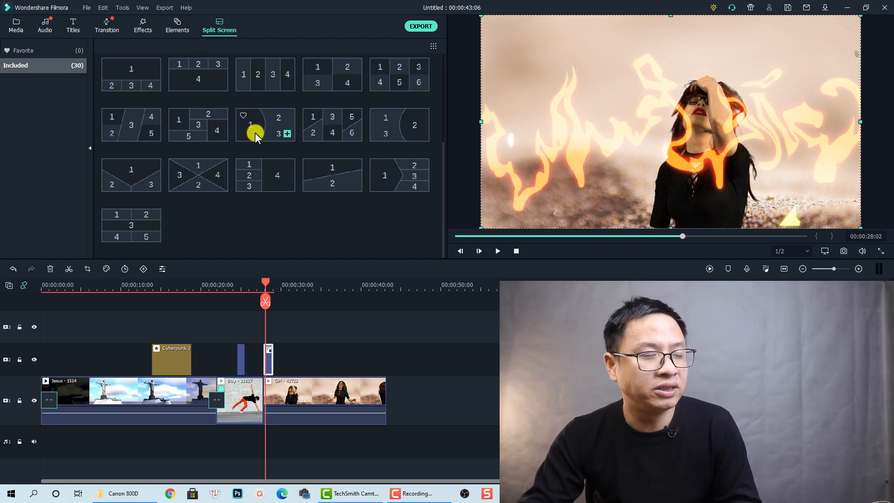
left_click_drag(311, 181, 343, 300)
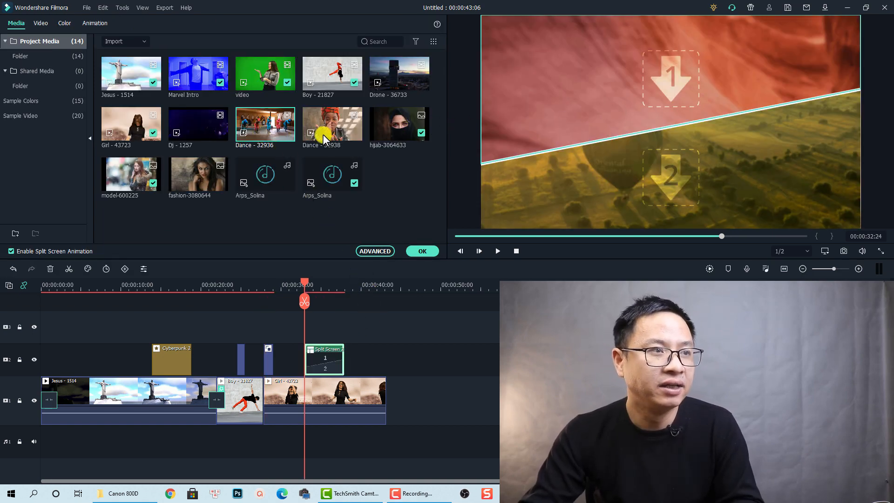
left_click_drag(326, 135, 676, 183)
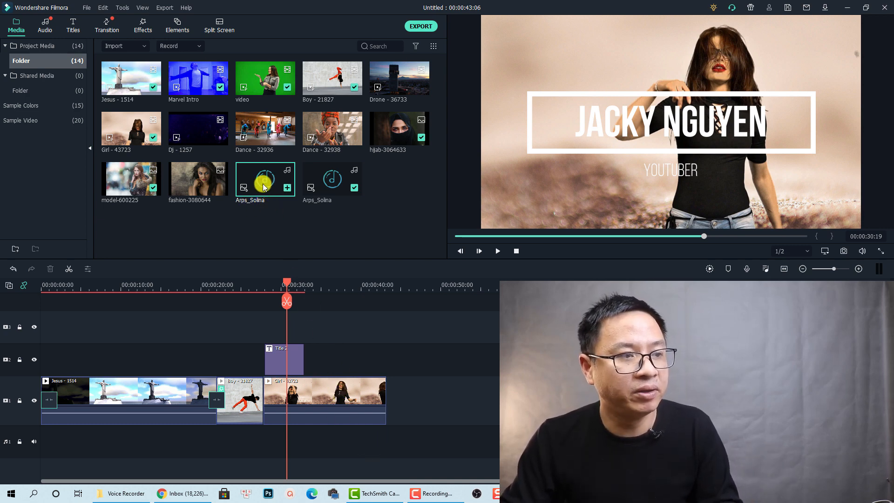
Place the Arps_Solina music at the start of the audio track and lower its volume
left_click_drag(264, 187, 135, 454)
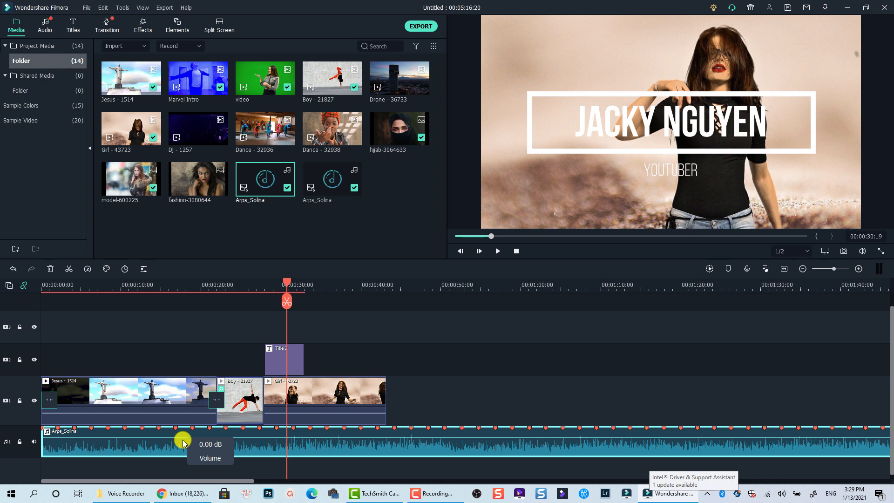
left_click_drag(183, 441, 184, 440)
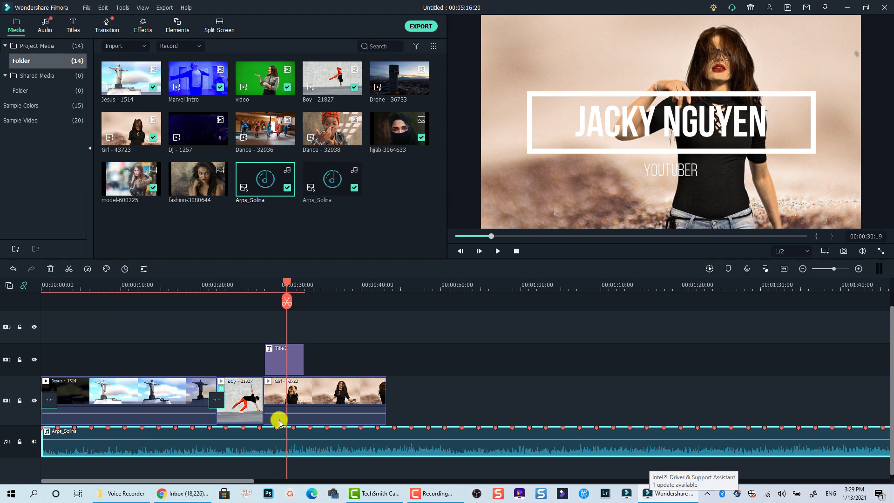
double_click(275, 435)
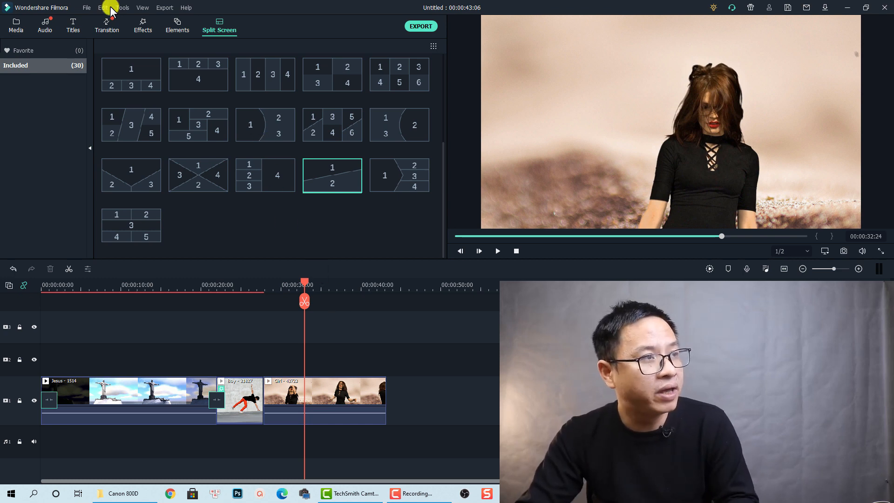
Add the Title 2 preset on the second video track above the start of the Girl clip and preview it
left_click(71, 27)
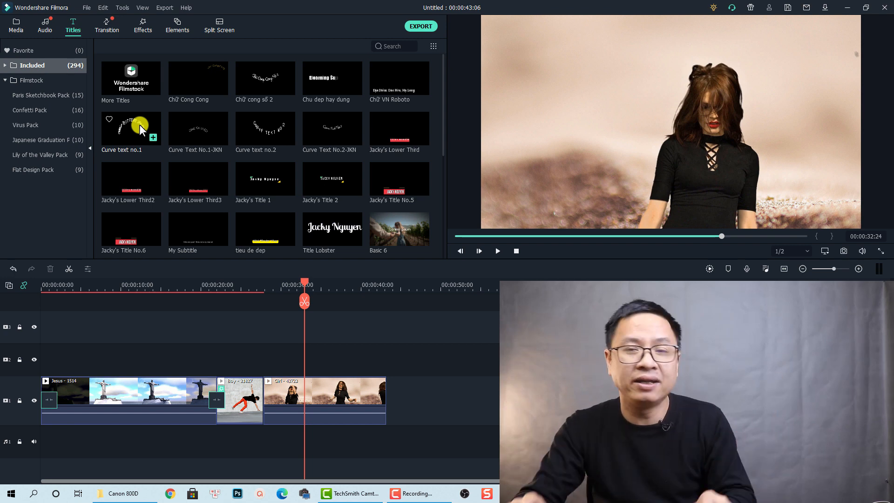
left_click(6, 66)
left_click(27, 111)
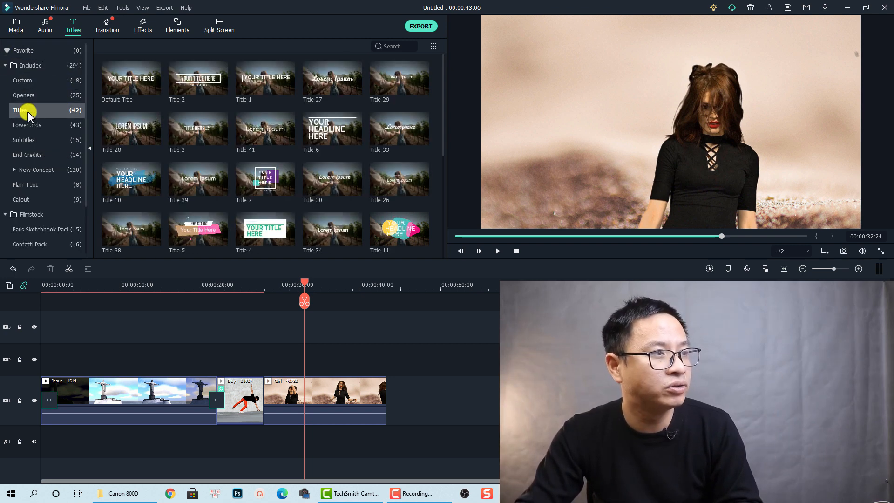
left_click_drag(181, 89, 275, 352)
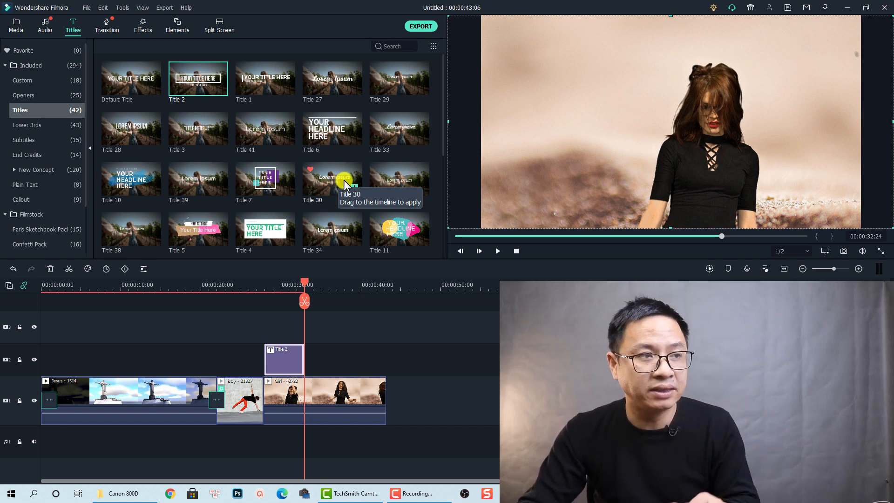
left_click(286, 284)
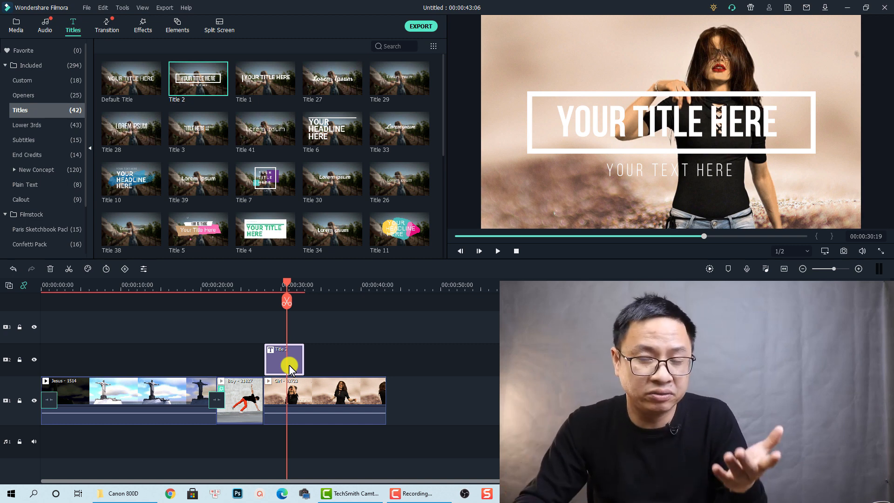
Review the project's YouTube and device export options, then return to the local MP4 export settings
left_click(338, 393)
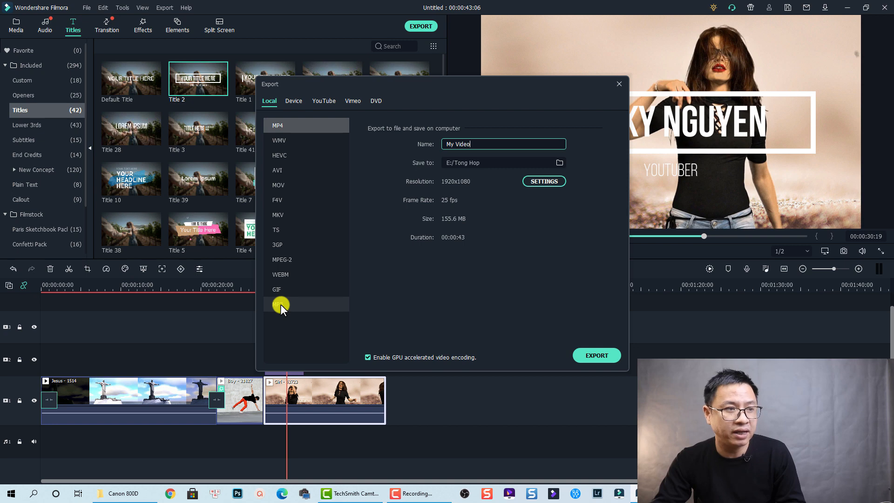
left_click(322, 100)
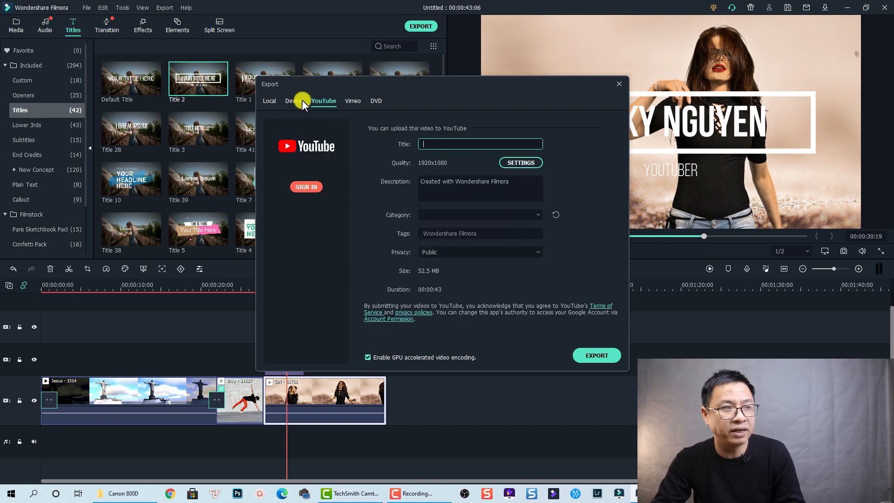
left_click(294, 101)
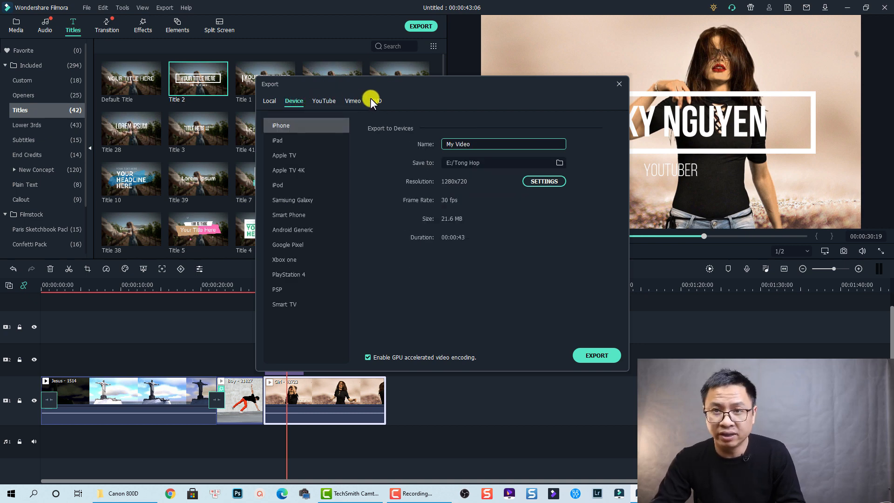
left_click(268, 101)
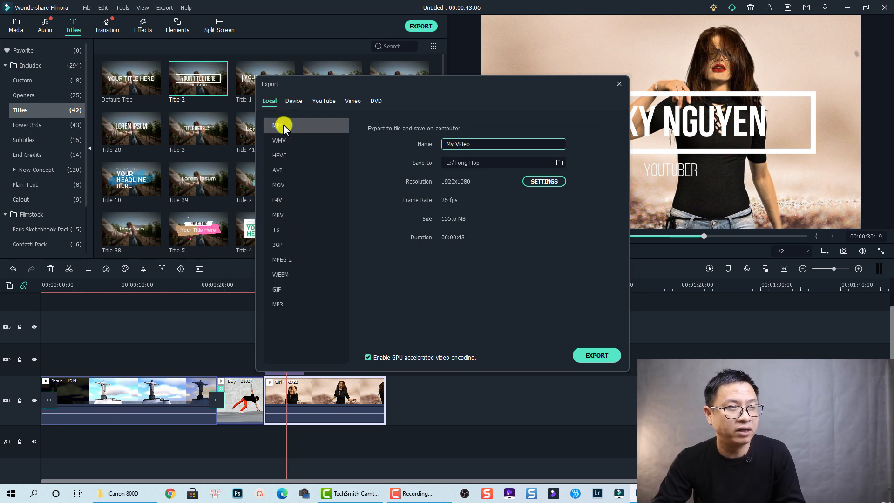
Name the MP4 export file with the creator's first name and check the save folder, keeping E:/Tong Hop
left_click_drag(489, 145, 446, 143)
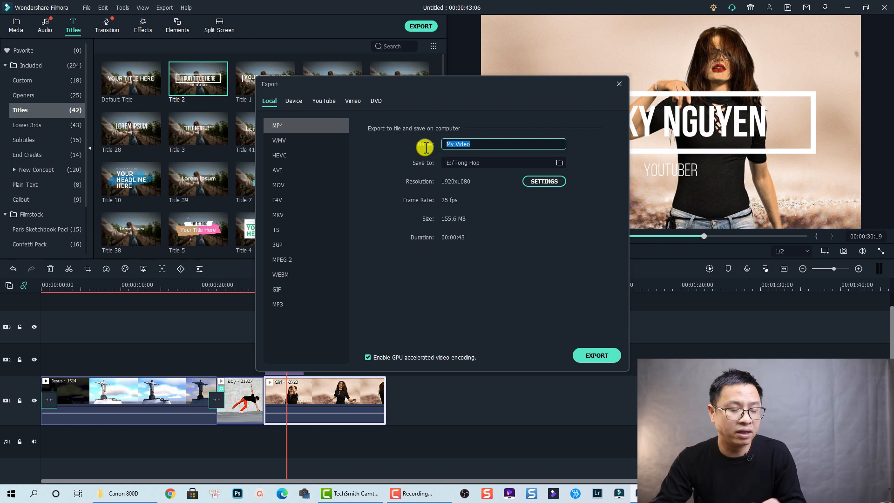
type("Jacky")
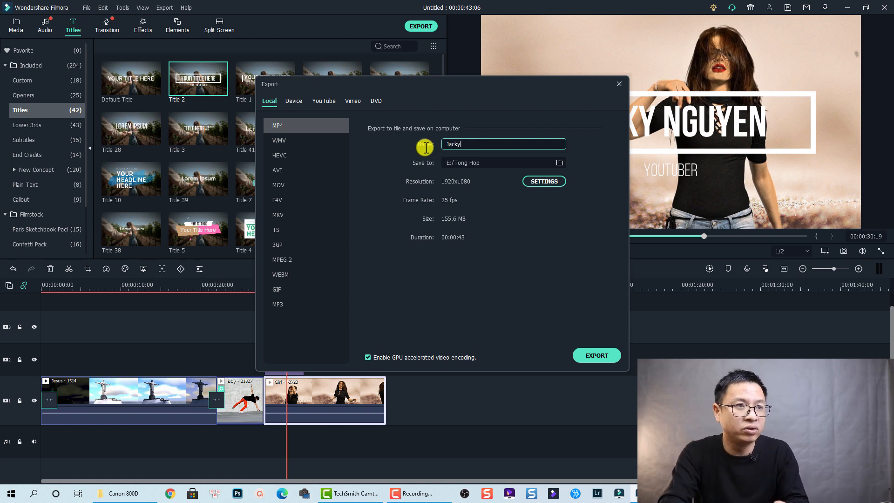
left_click(560, 163)
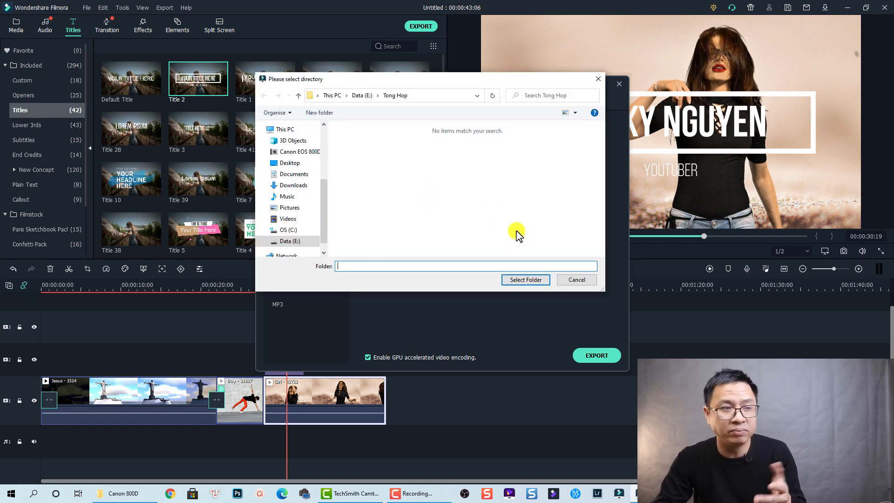
left_click(576, 280)
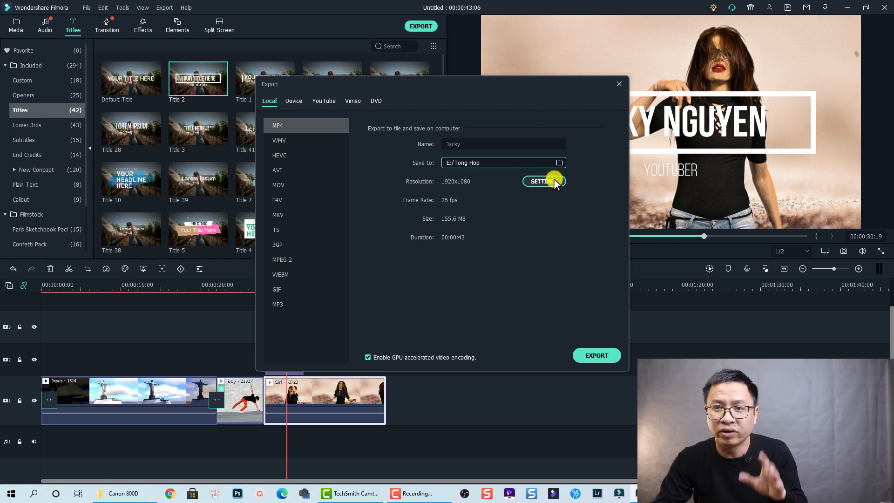
Set the video bit rate of the MP4 export to 20000 kbps and apply the settings
left_click(524, 184)
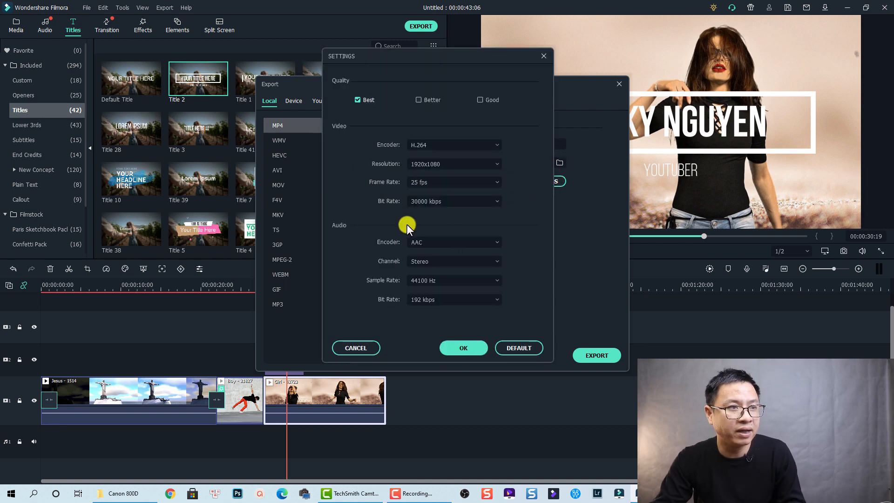
left_click(422, 203)
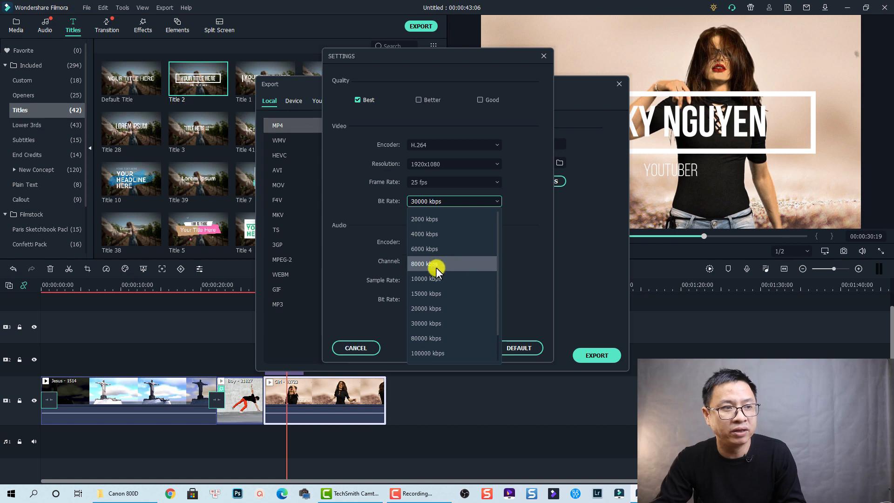
left_click(423, 308)
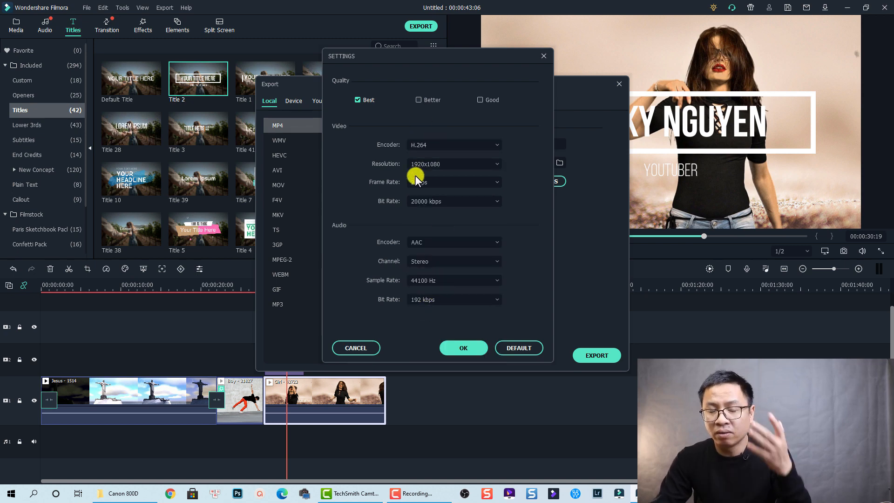
left_click(462, 345)
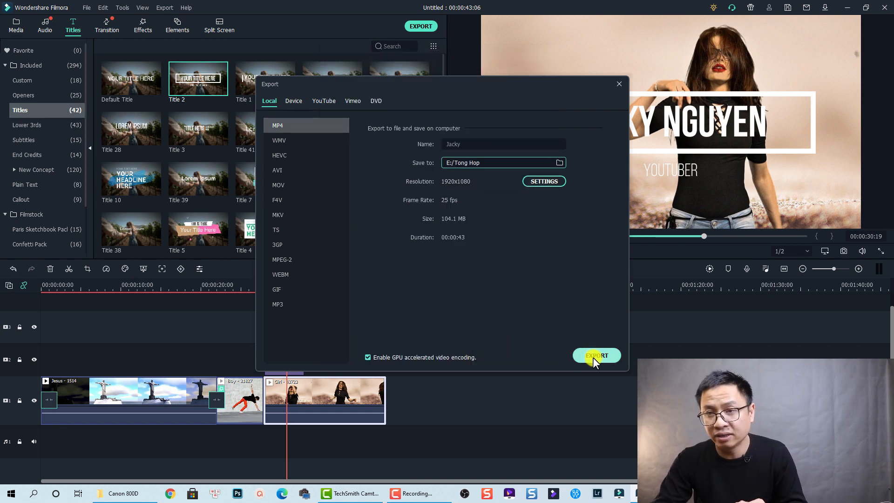